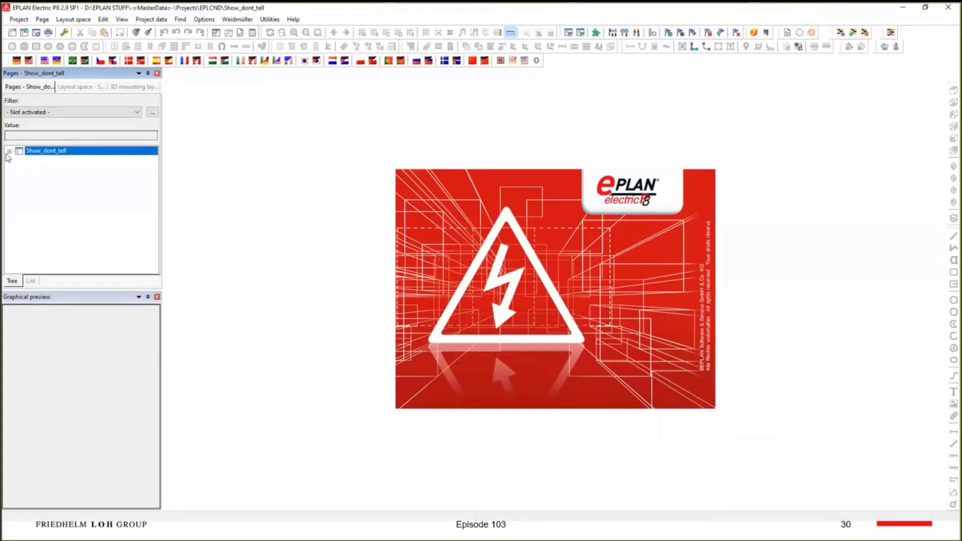
- Open the EPLAN ePULSE sign-in page and enter the account's e-mail address
left_click(9, 151)
left_click(270, 20)
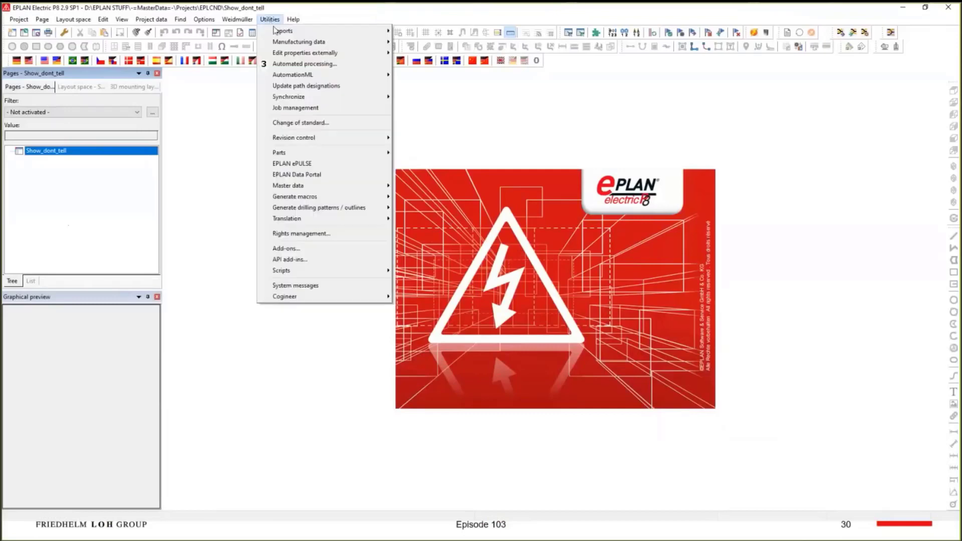
left_click(313, 165)
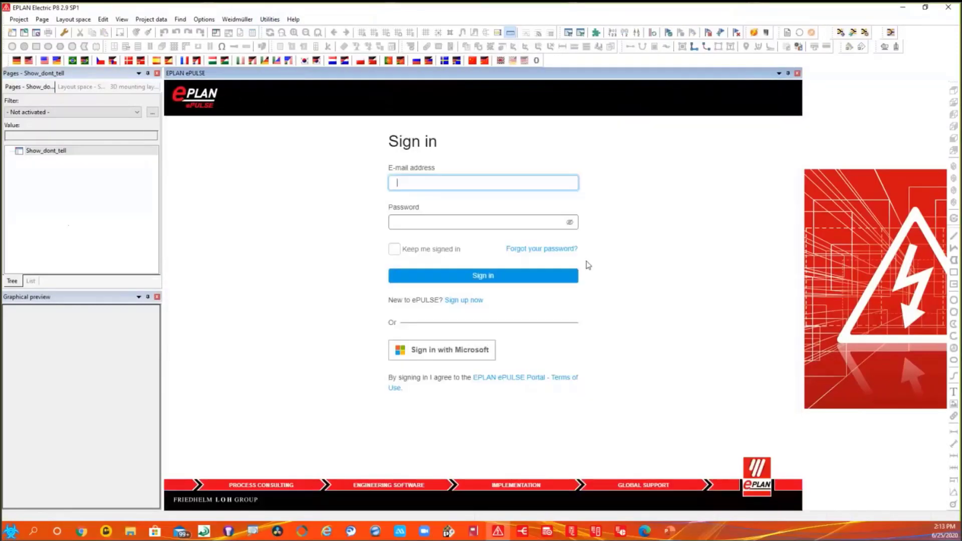
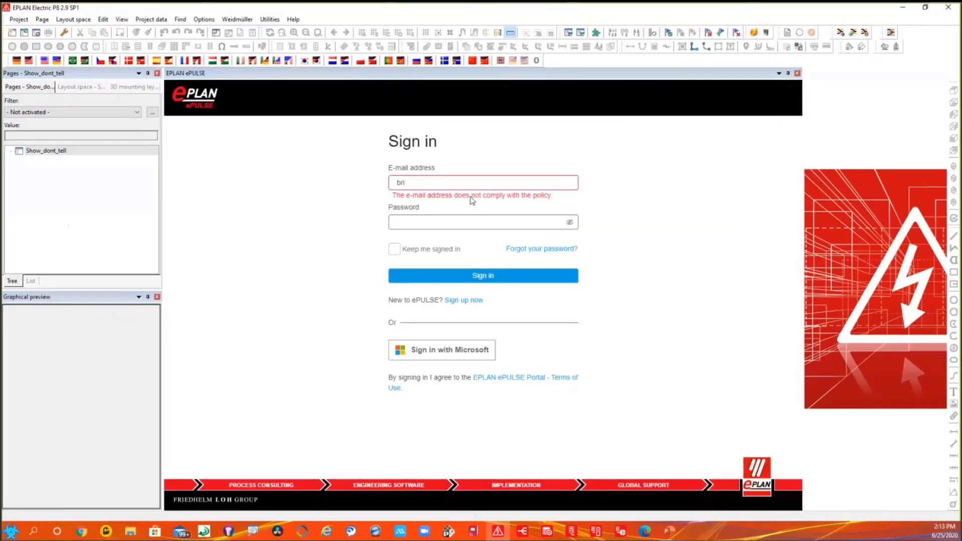
left_click(424, 183)
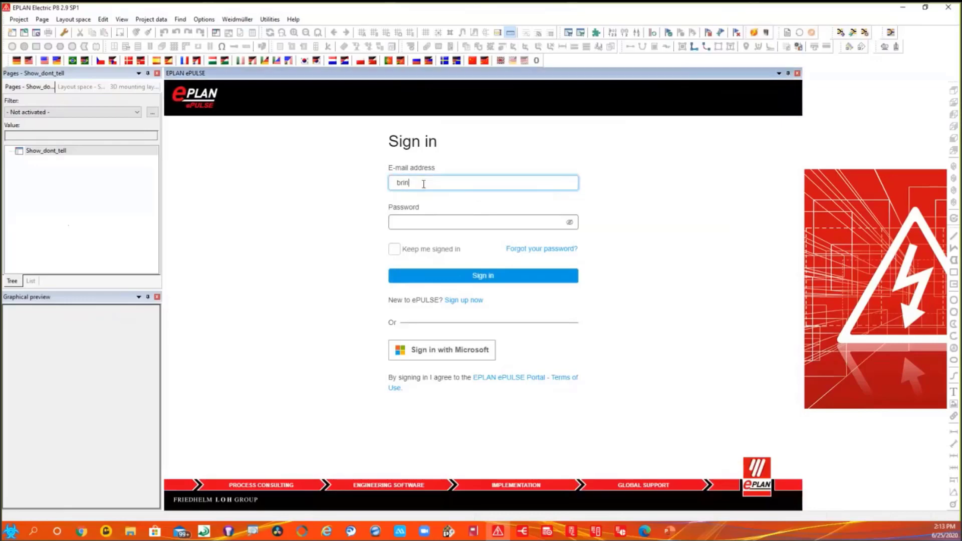
key("Tab")
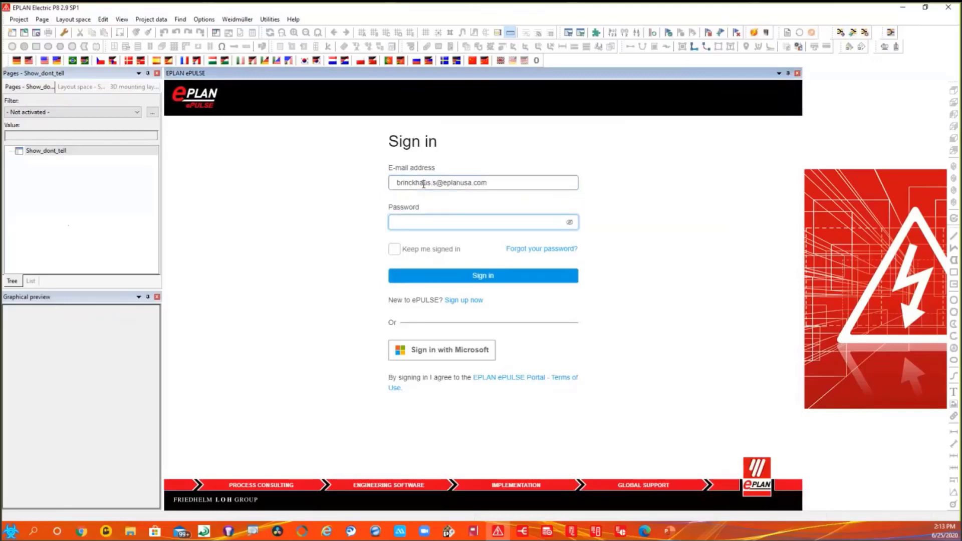
- Enter the account password with Keep me signed in enabled, and sign in to the EPLAN_USA organization
type("**********")
left_click(394, 249)
left_click(472, 282)
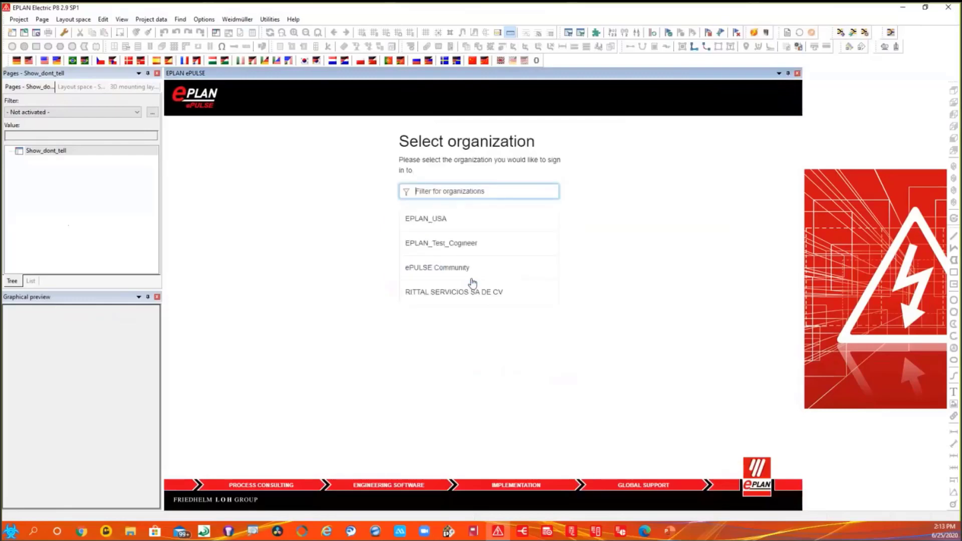
left_click(454, 222)
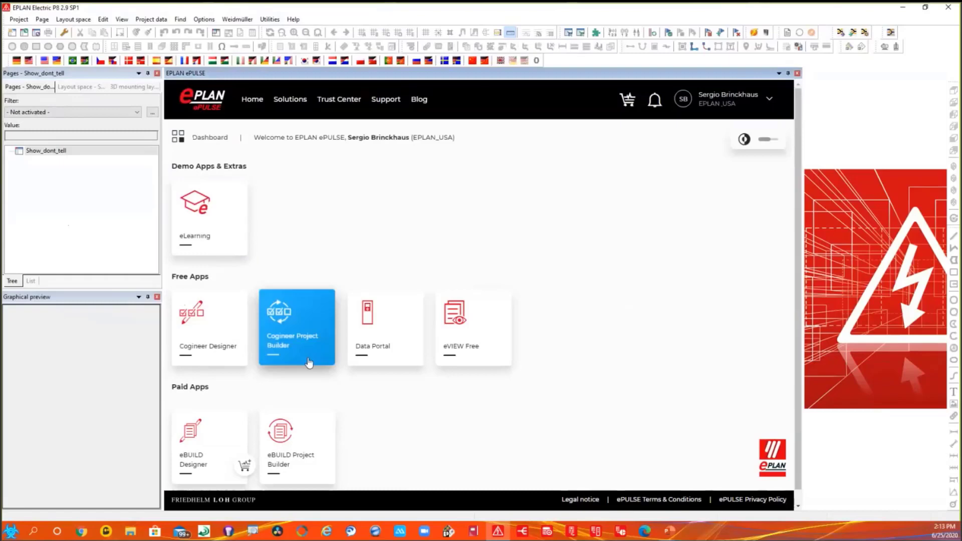
- Open ESS_Sample_Macros_NFPA_BRI in Cogineer Project Builder and select the existing Show_dont_tell project as the target project
left_click(301, 322)
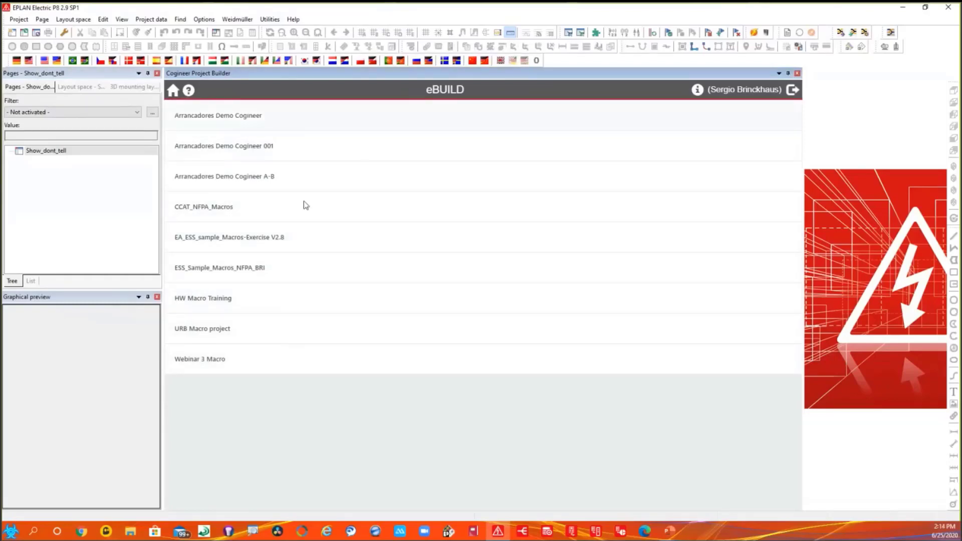
left_click(260, 274)
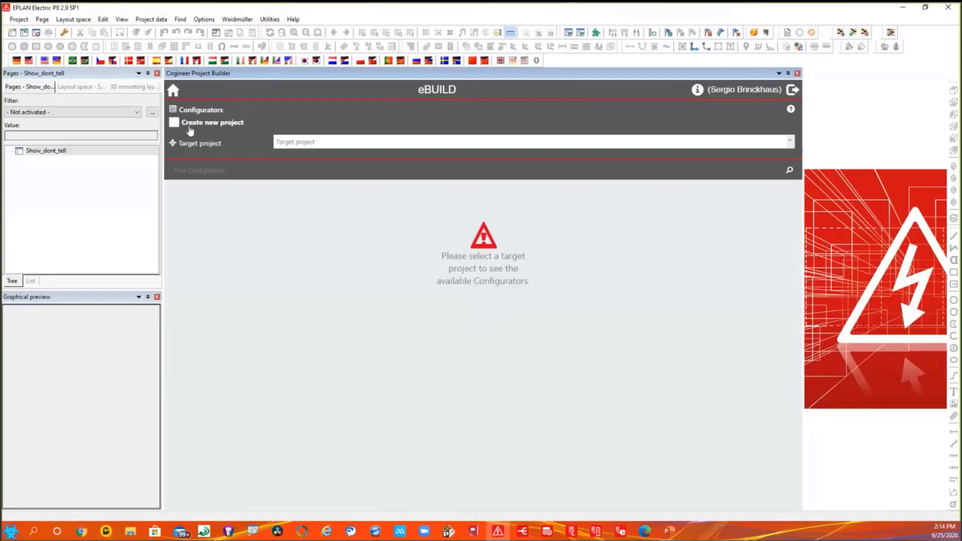
left_click(174, 123)
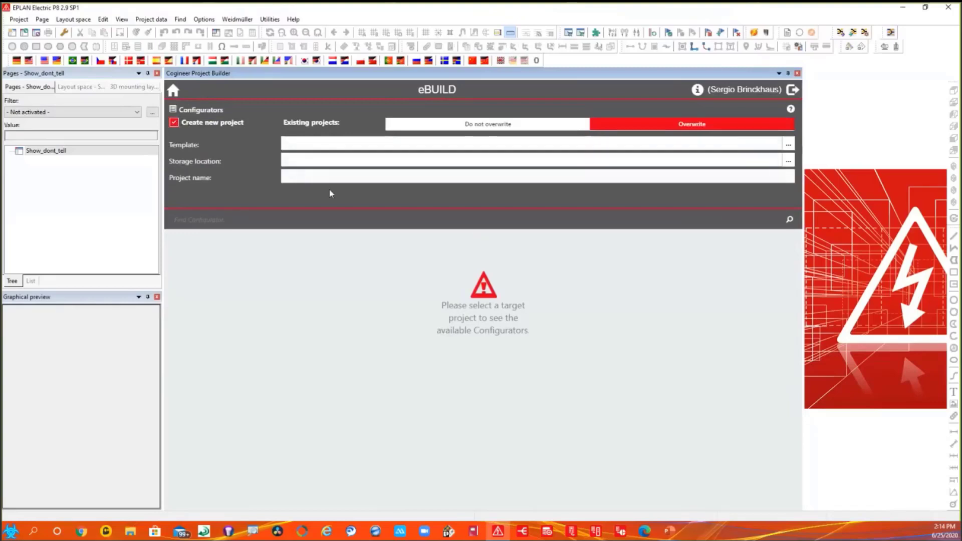
left_click(175, 122)
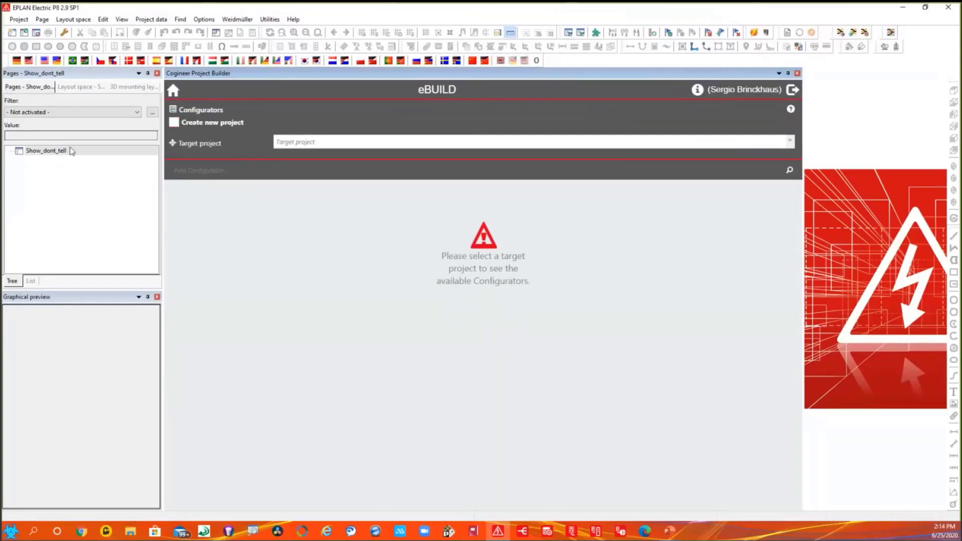
left_click(303, 144)
left_click(294, 158)
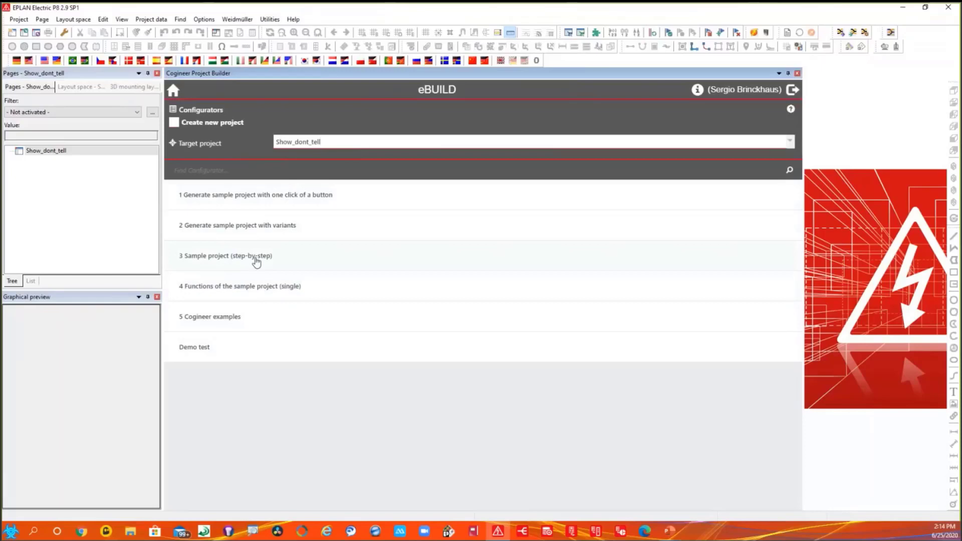
- Open the Sample project (step-by-step) configurator and clear the value of Positioning method "Provide"
left_click(257, 260)
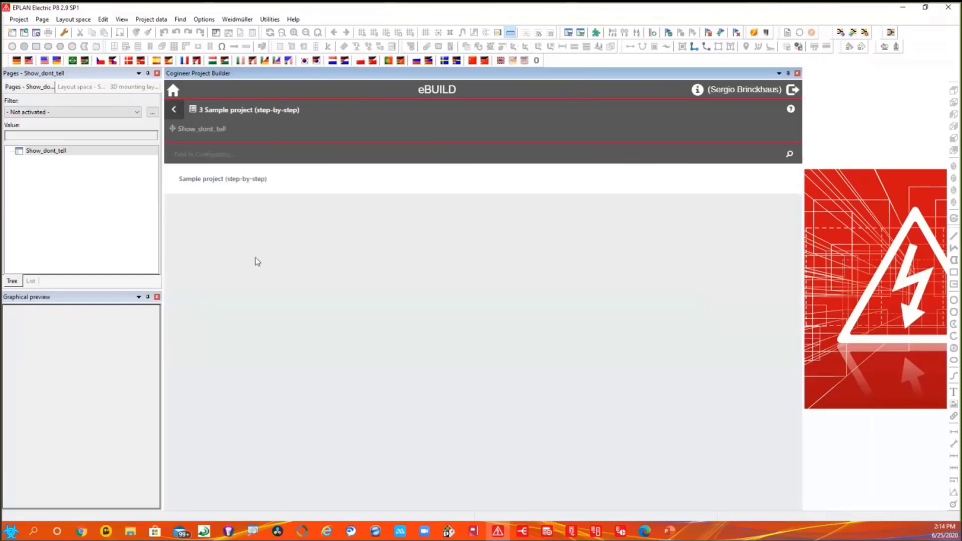
left_click(224, 183)
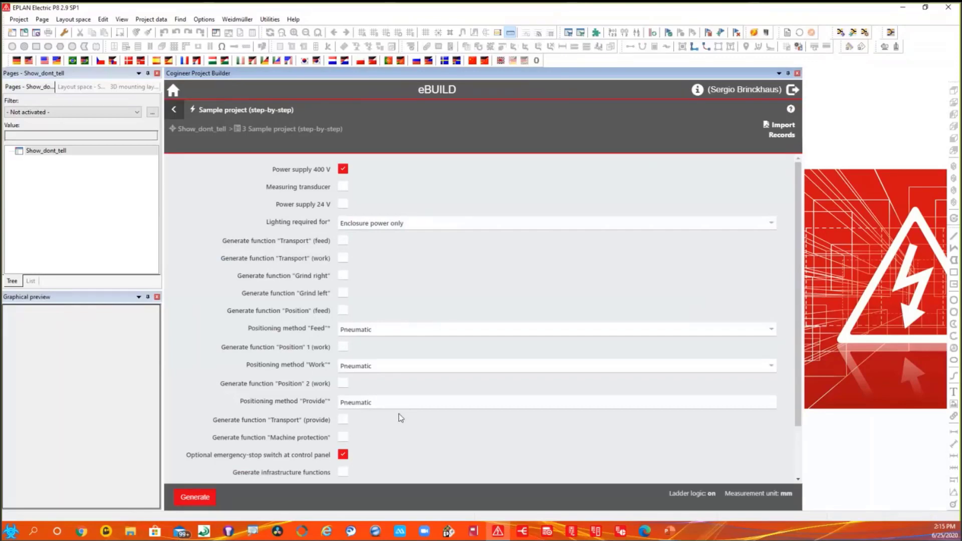
left_click(374, 400)
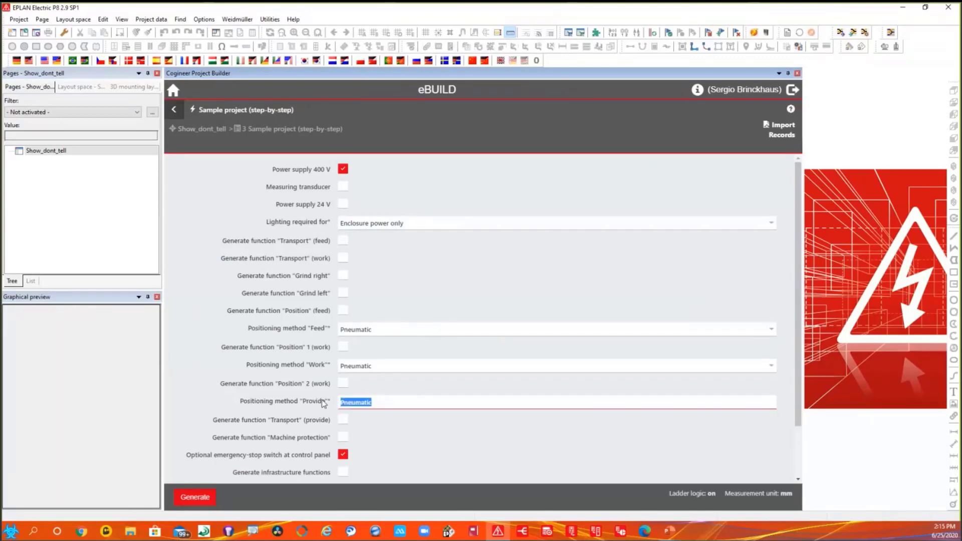
key("Delete")
- Enable Power supply 400 V, Measuring transducer and Power supply 24 V, and try to generate the project documentation
left_click(343, 171)
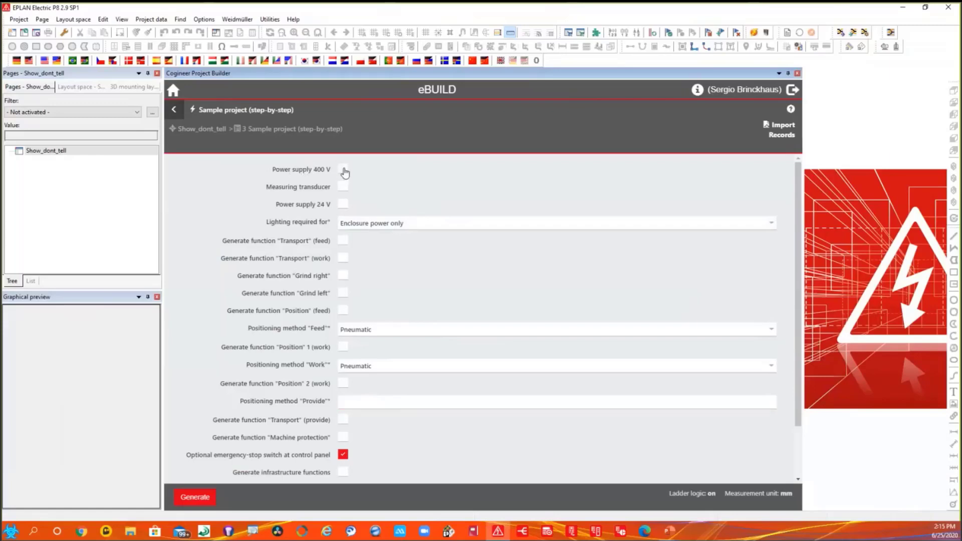
left_click(343, 171)
left_click(343, 187)
left_click(343, 204)
scroll(288, 256, "down", 1)
scroll(288, 272, "up", 1)
left_click(196, 498)
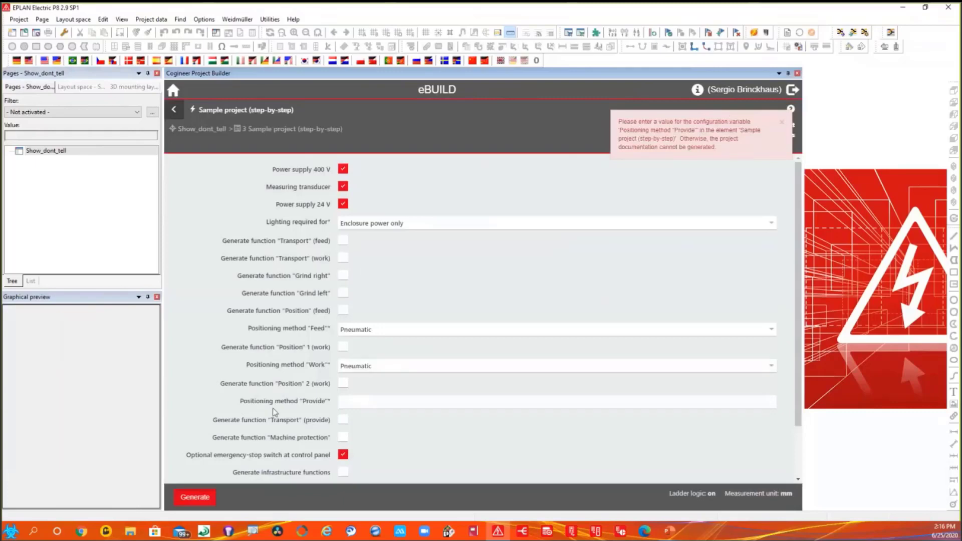
- Set Positioning method "Provide" to Pneumatic and generate the project documentation with lighting for Enclosure power only
left_click(360, 403)
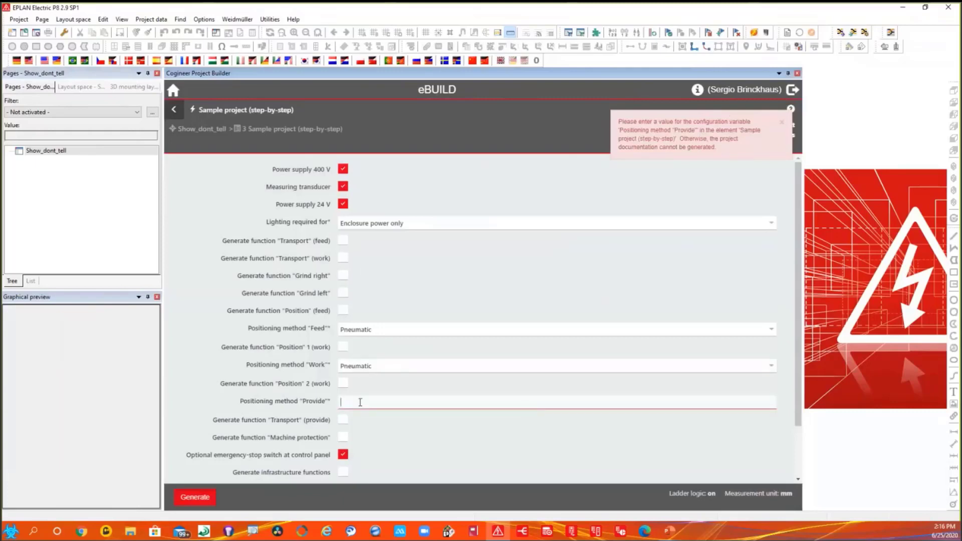
type("Pneumatic")
left_click(774, 224)
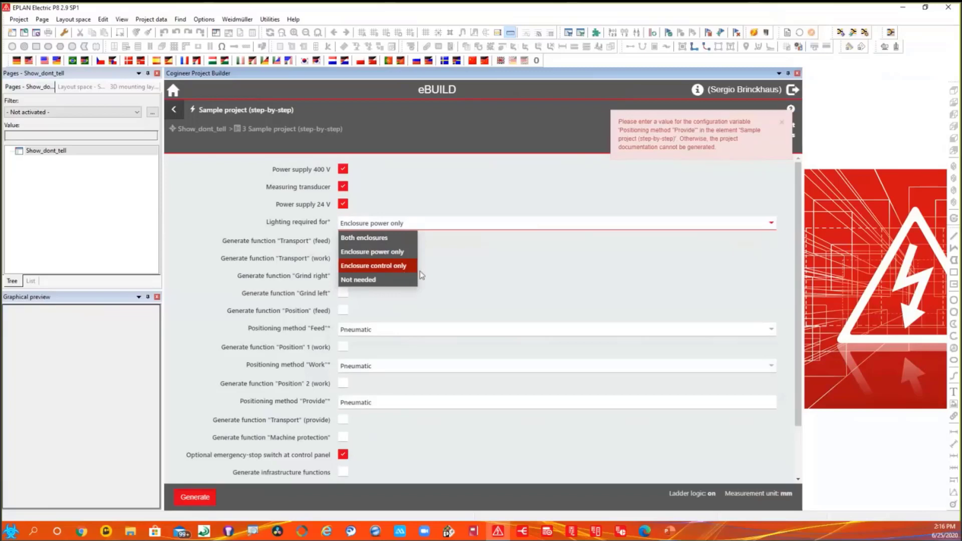
left_click(461, 275)
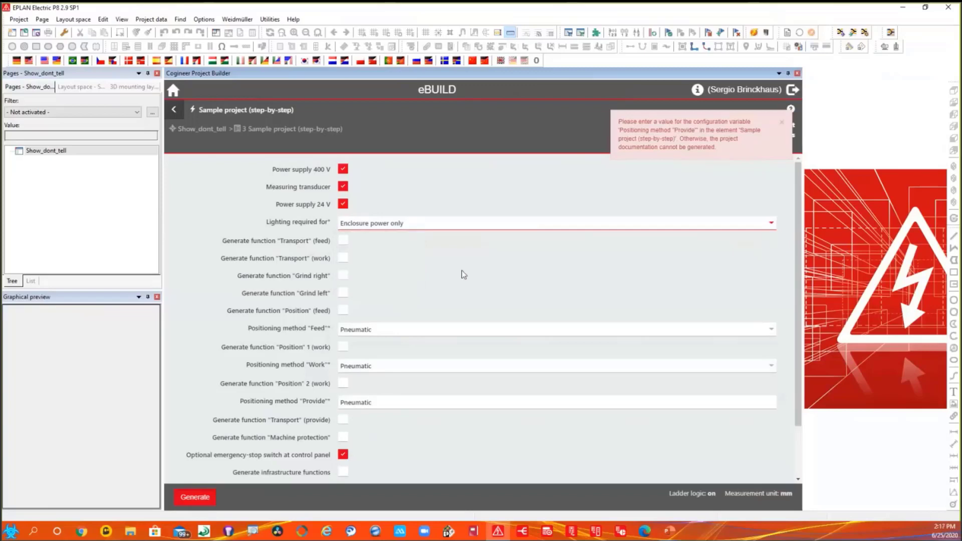
left_click(195, 496)
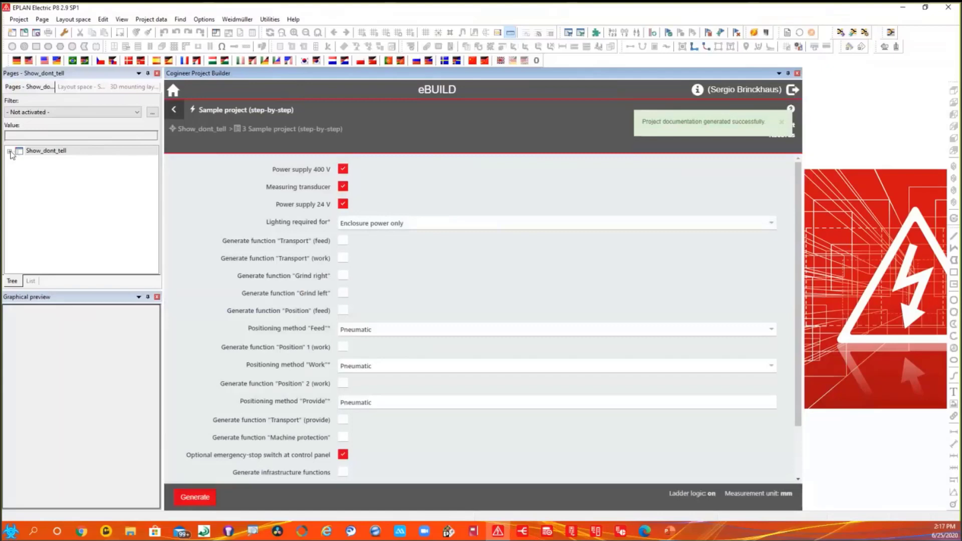
- Open the generated Mounting locations page under ADB1 (Structure description) in a wider drawing area and examine the enclosures
left_click(10, 151)
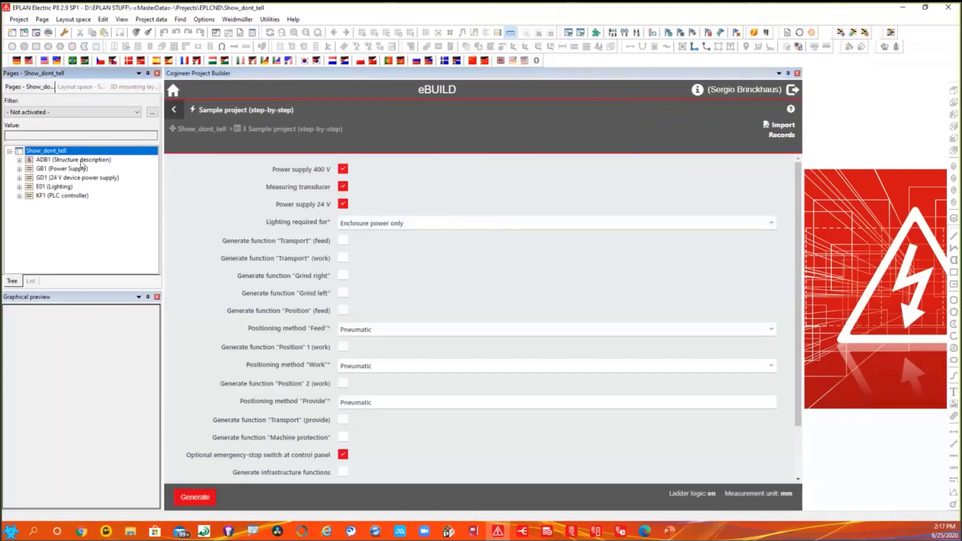
double_click(81, 161)
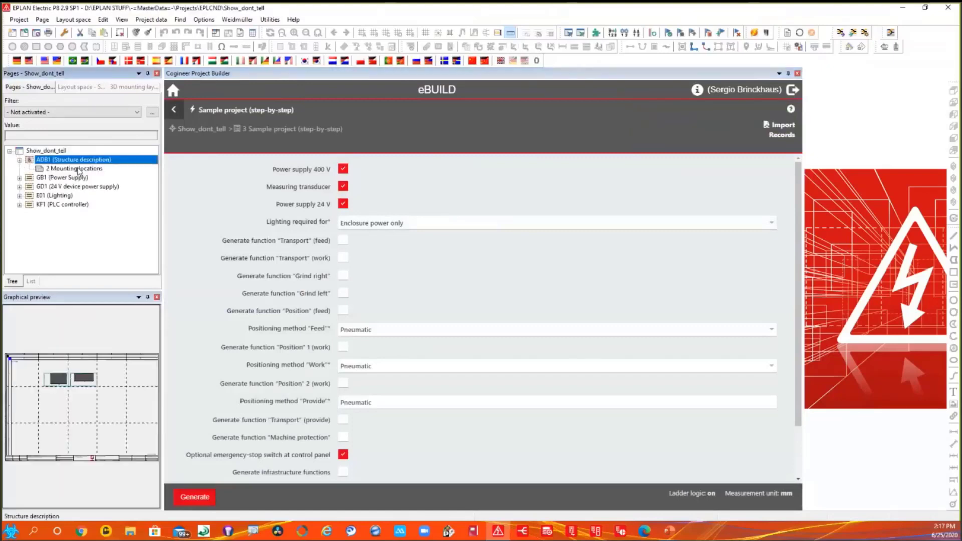
double_click(77, 167)
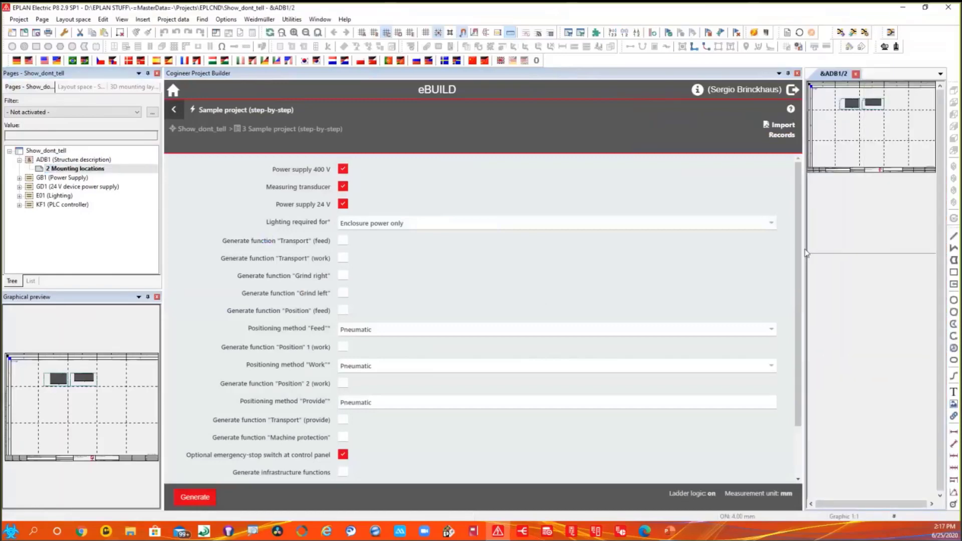
left_click_drag(807, 254, 643, 255)
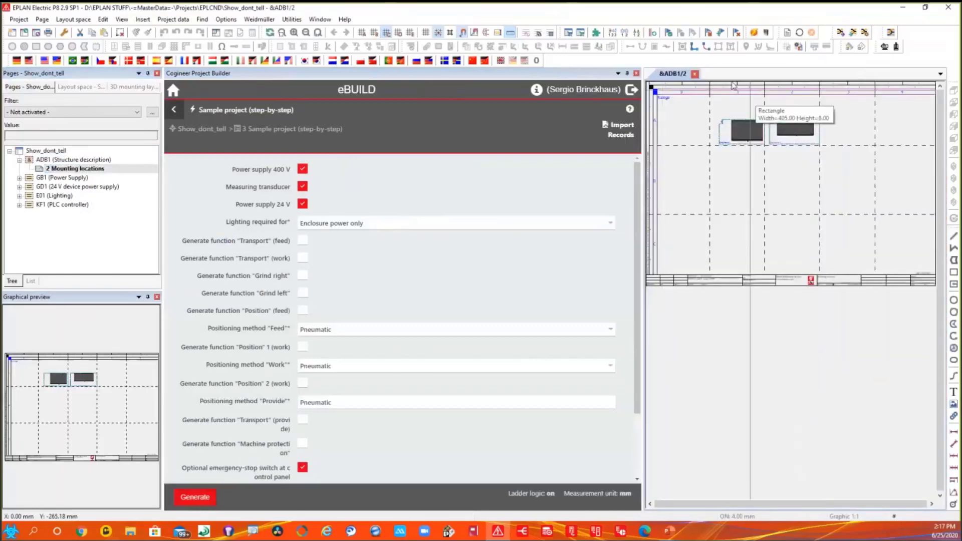
scroll(761, 170, "up", 5)
middle_click_drag(761, 171, 750, 186)
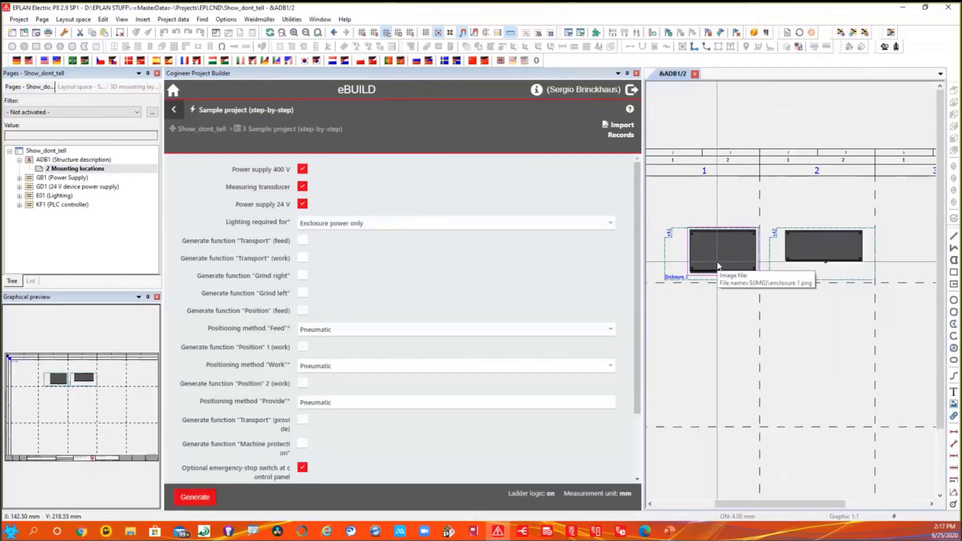
- Open the 480 / 277 V power supply schematic page under GB1, Enclosure 1, and view the whole page
left_click(28, 178)
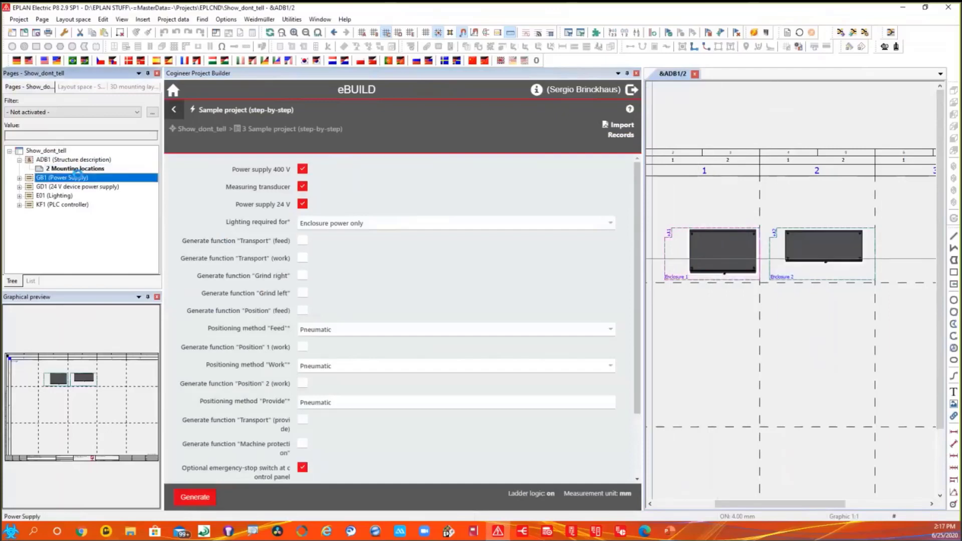
left_click(20, 178)
double_click(47, 188)
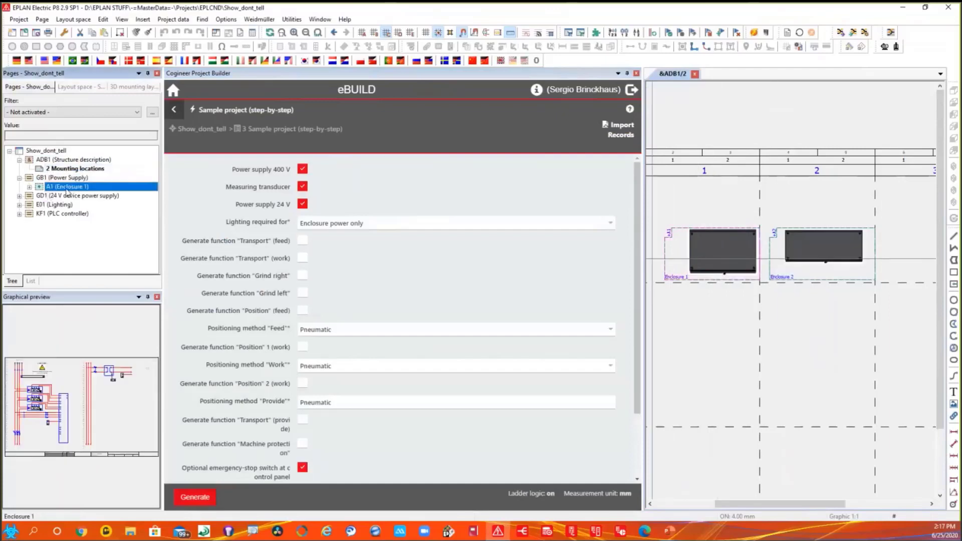
double_click(77, 196)
left_click(100, 204)
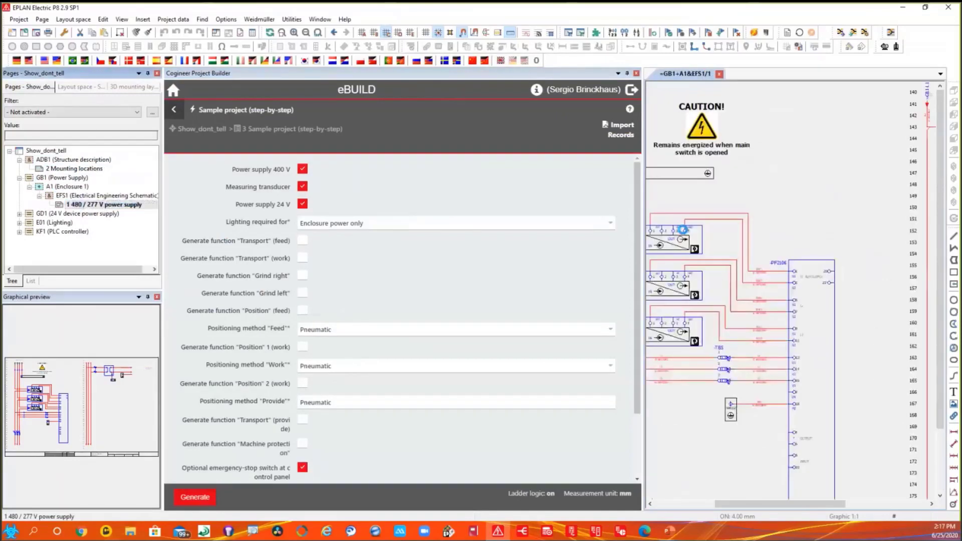
scroll(823, 240, "down", 3)
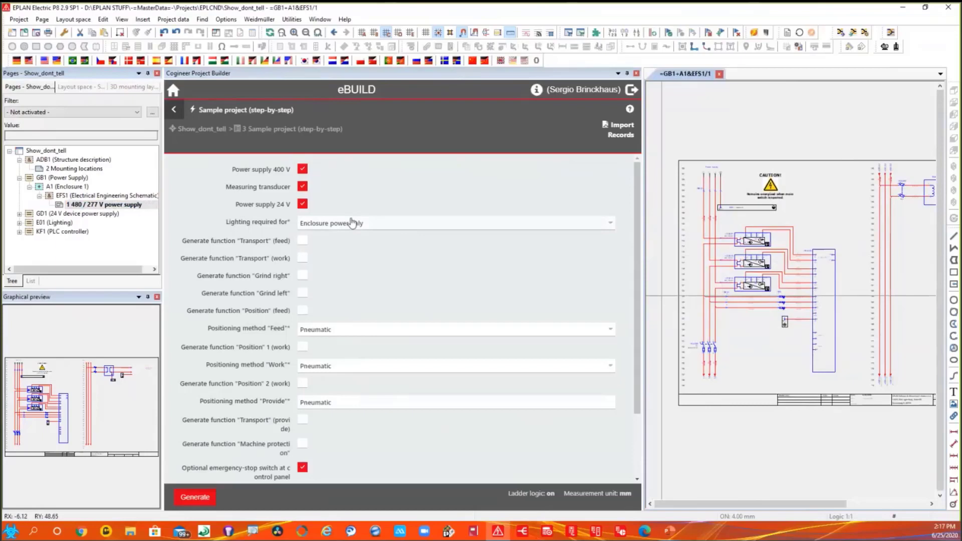
- Disable Power supply 24 V and Measuring transducer, and regenerate the project documentation
left_click(302, 206)
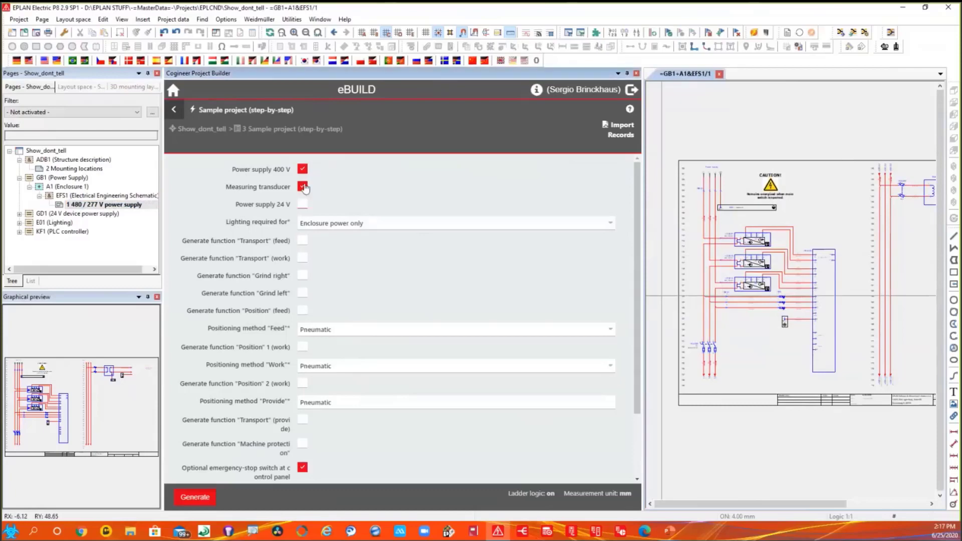
left_click(302, 187)
left_click(201, 501)
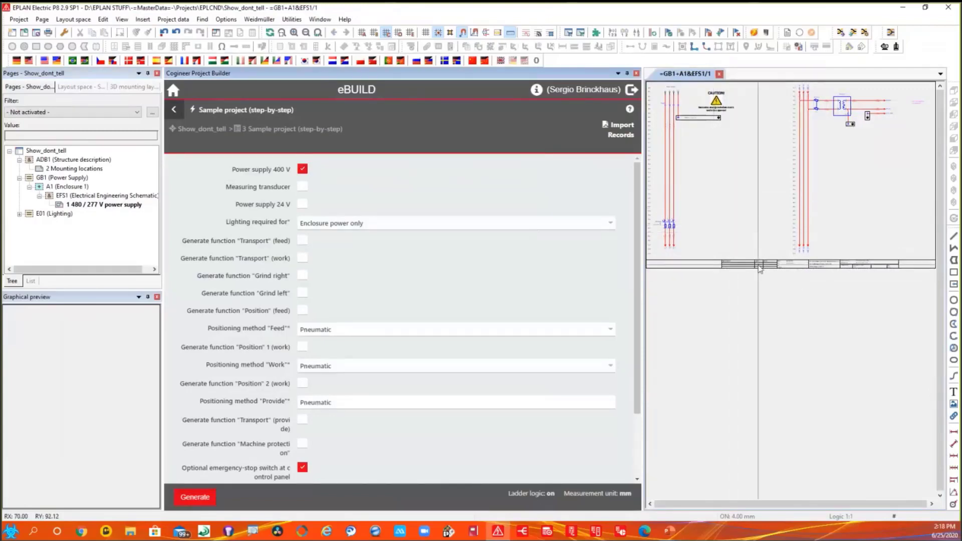
- Log out of Cogineer Project Builder, close it and reopen the EPLAN ePULSE sign-in page
left_click(629, 93)
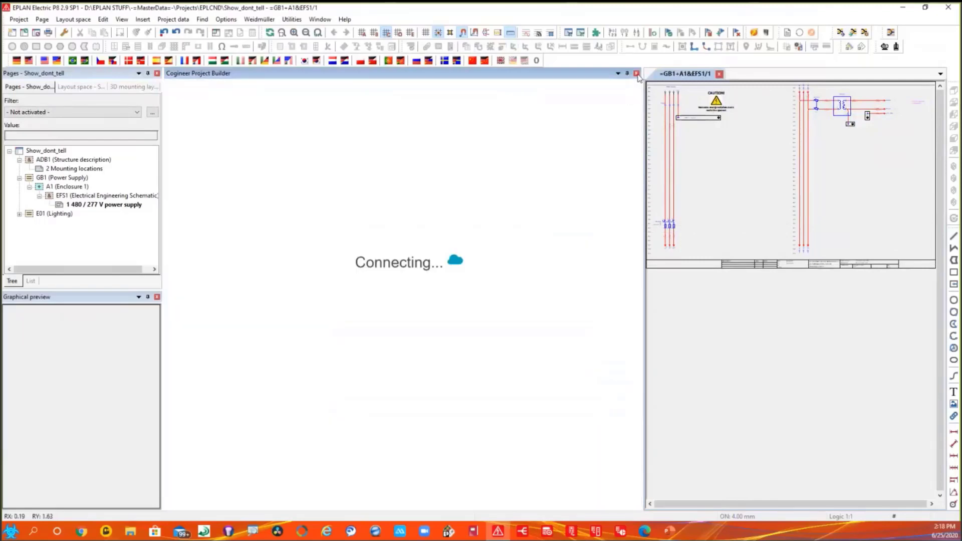
left_click(636, 74)
left_click(291, 19)
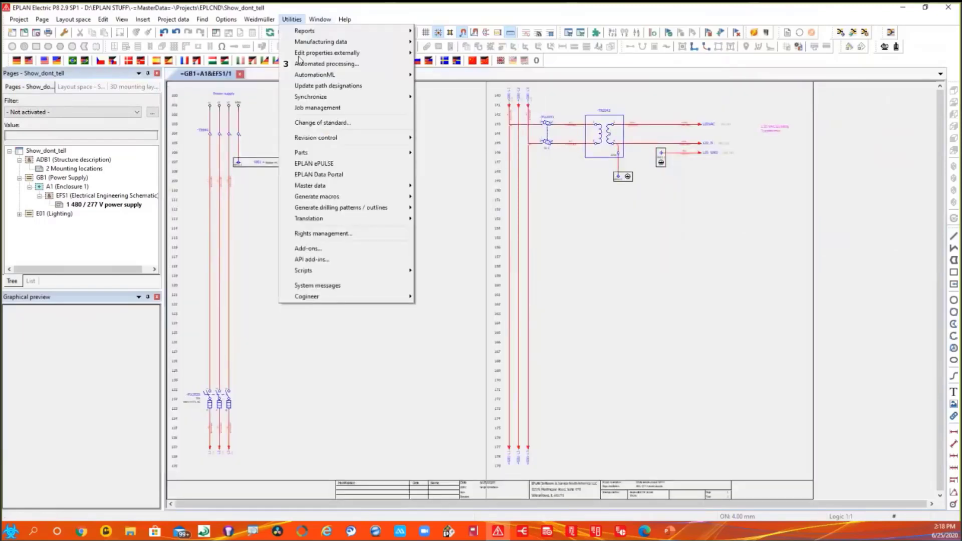
left_click(313, 164)
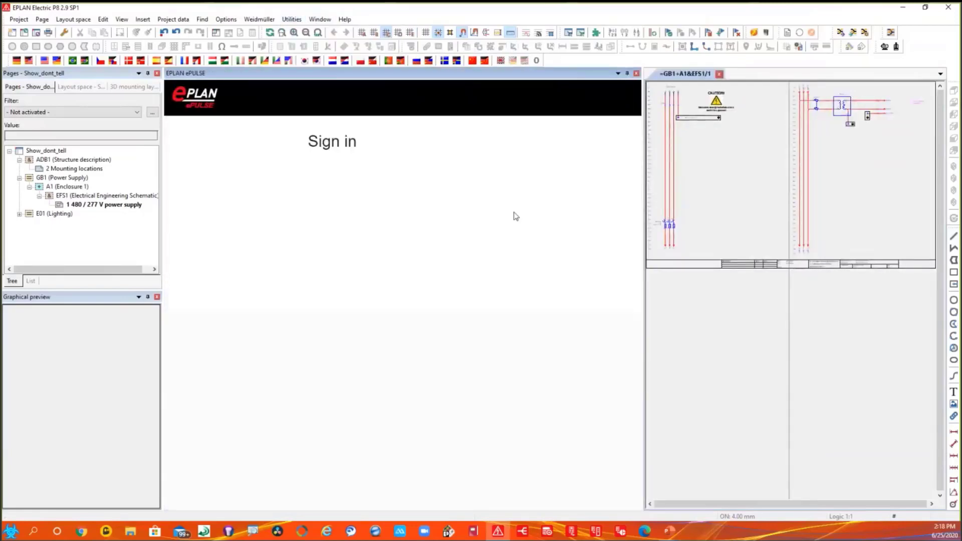
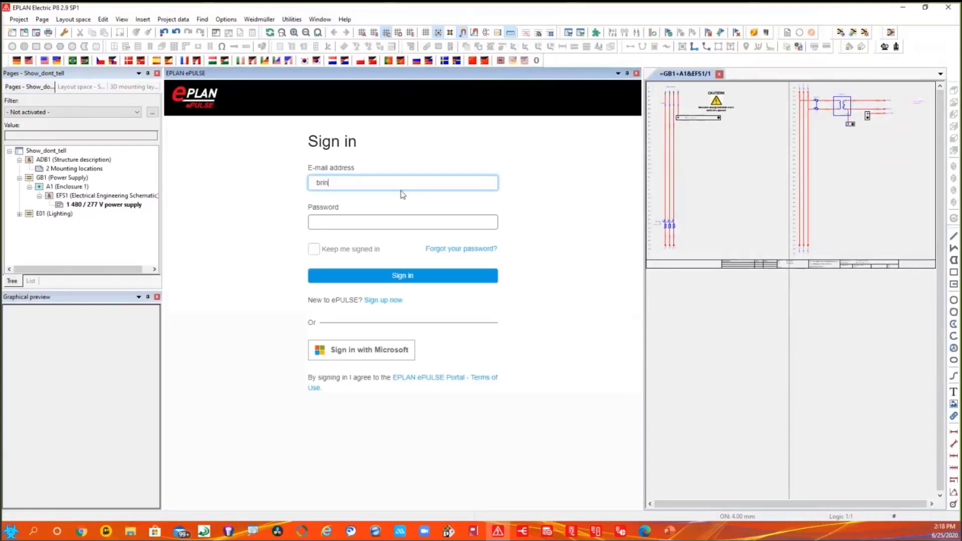
- Sign in to ePULSE with the account e-mail and password, enable Keep me signed in, and select the EPLAN_USA organization
key("Tab")
type("••••••••")
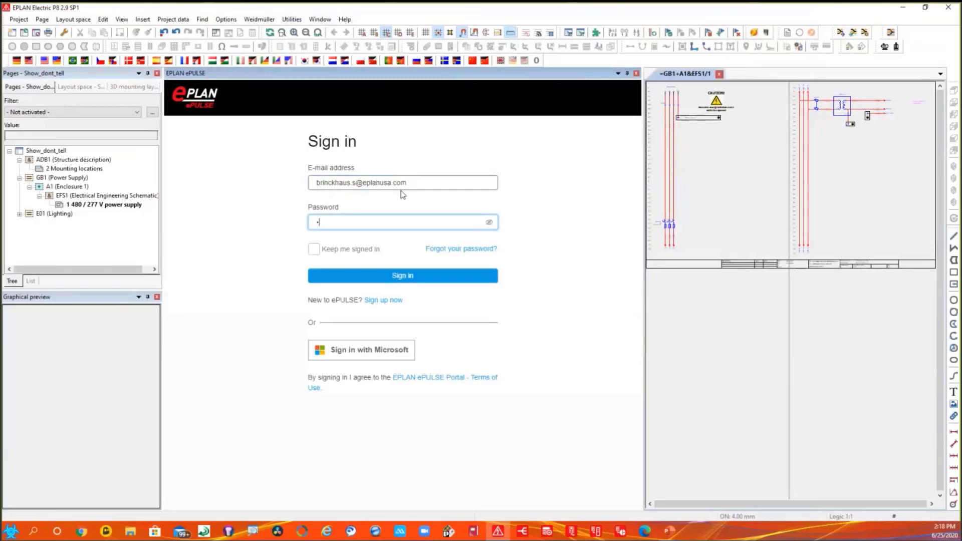
type("••")
left_click(314, 249)
left_click(404, 277)
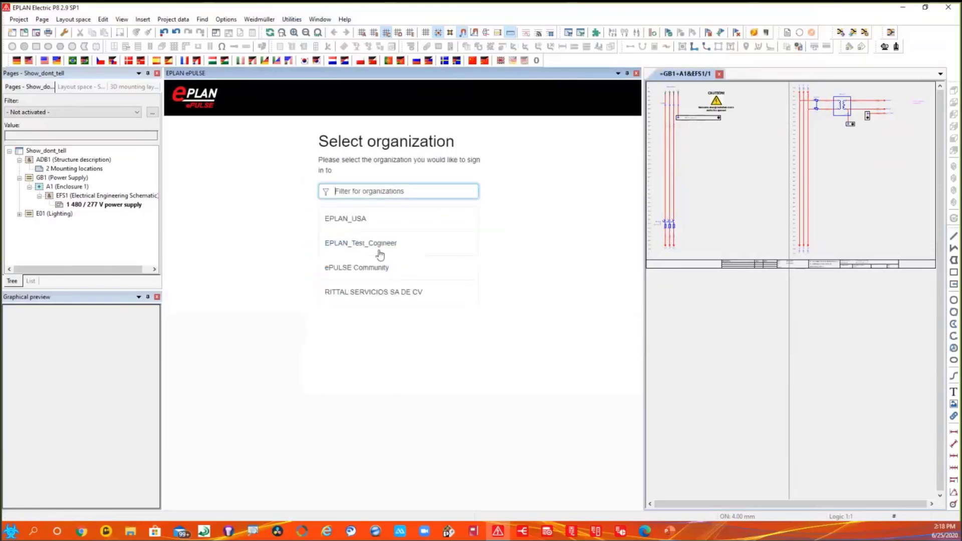
left_click(366, 222)
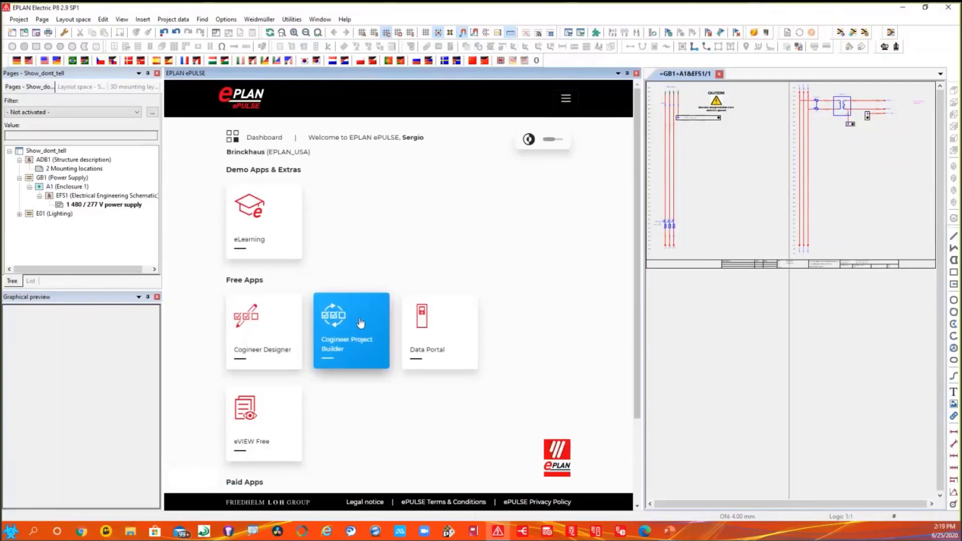
- Launch Cogineer Designer in a wider area and open the ESS_Sample_Macros_NFPA_BRI macro collection
left_click(270, 337)
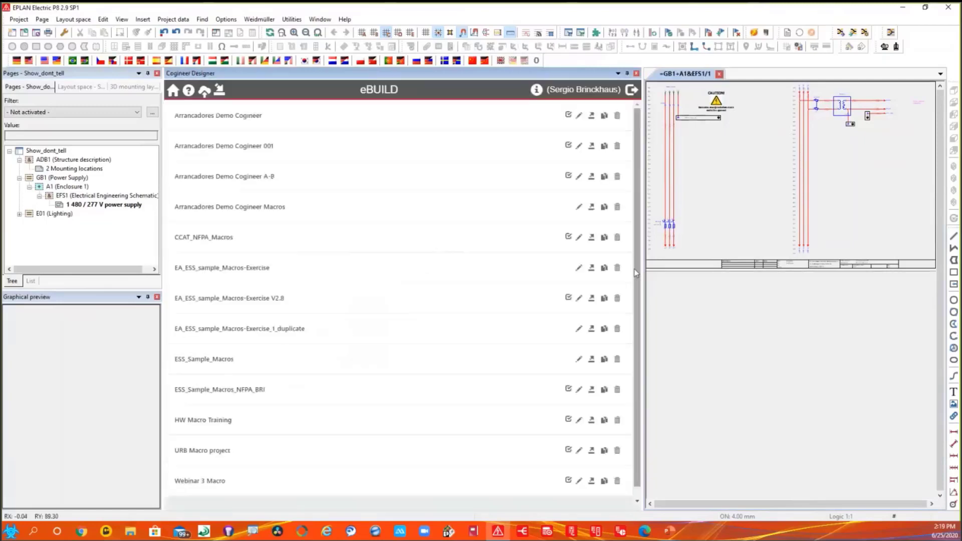
left_click_drag(641, 262, 746, 263)
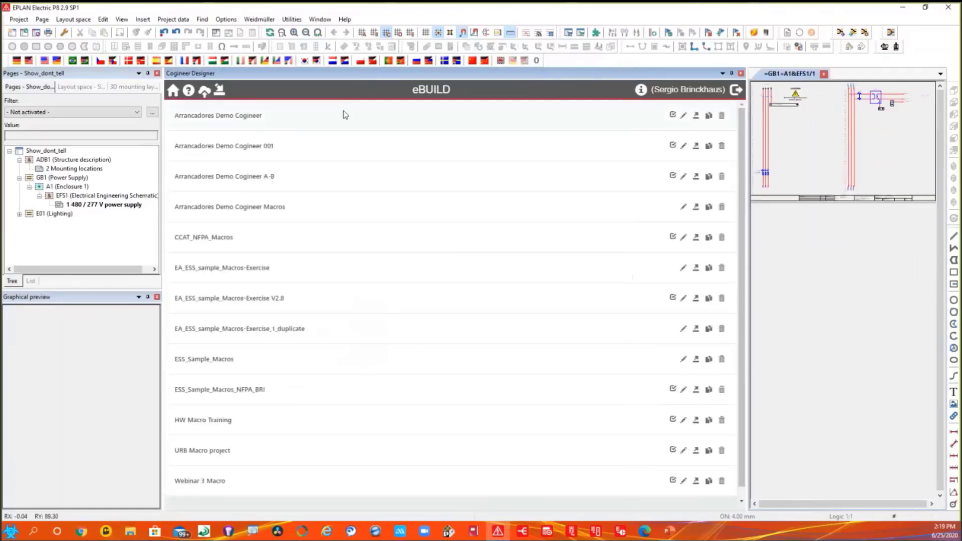
scroll(350, 245, "down", 1)
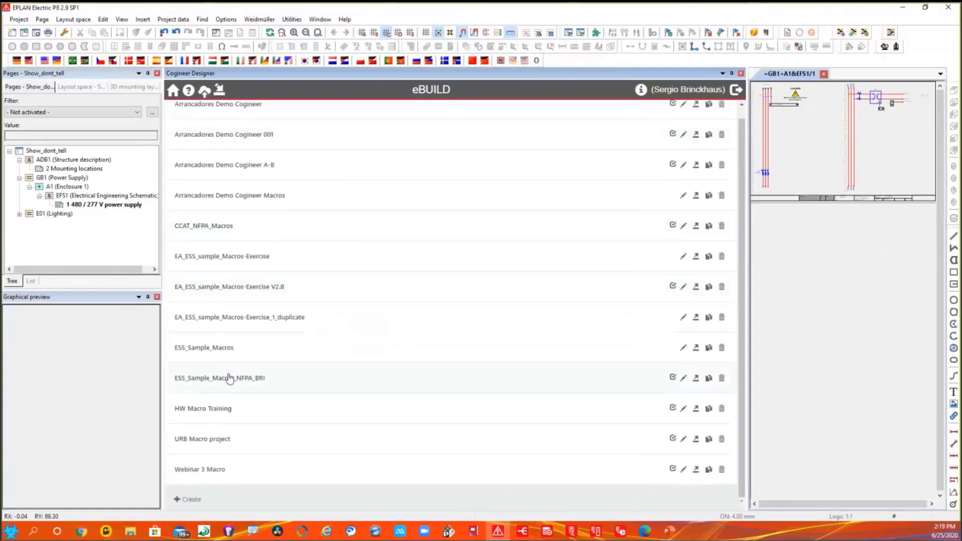
left_click(227, 379)
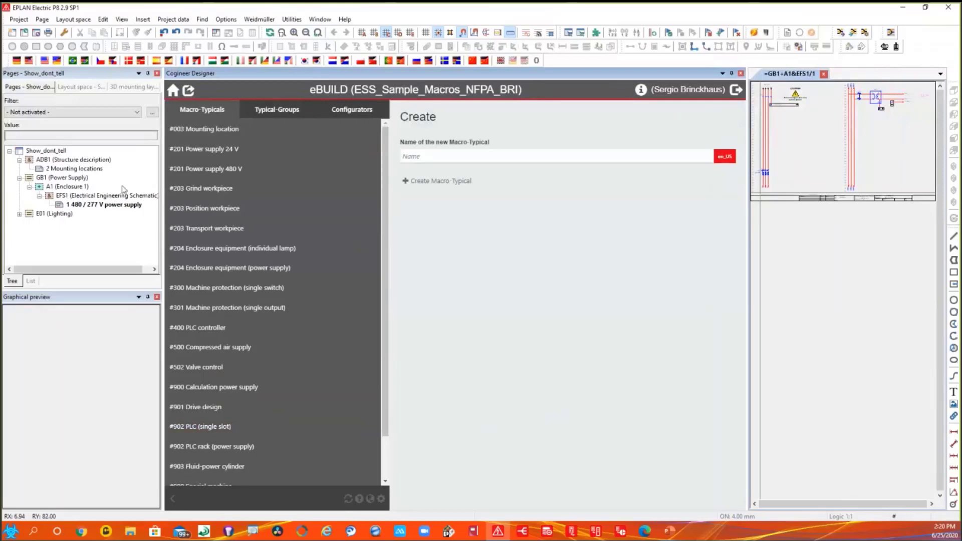
- Open the recent project ESS_Sample_Macros_NFPA.elk and expand 202 (Power supply 24 V) to preview its macros
left_click(25, 32)
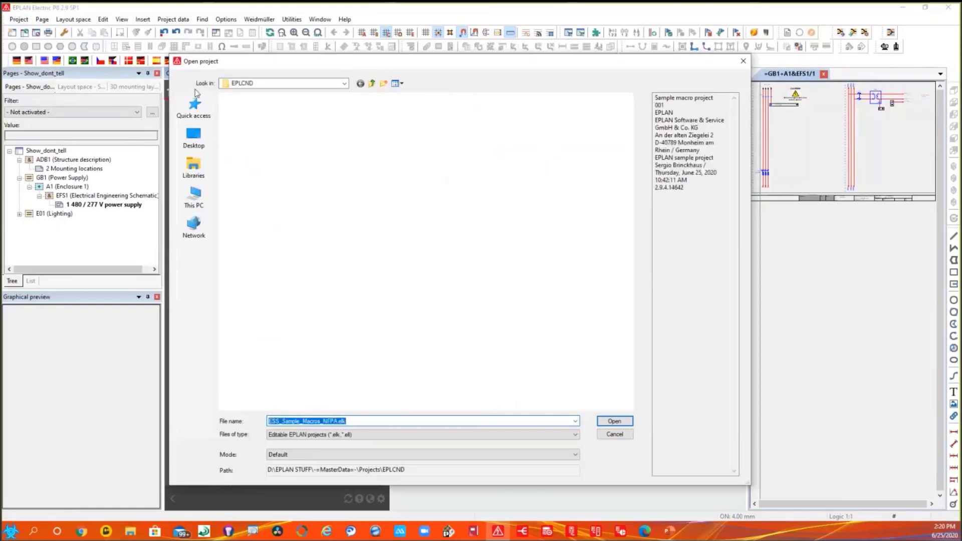
left_click(743, 61)
left_click(19, 19)
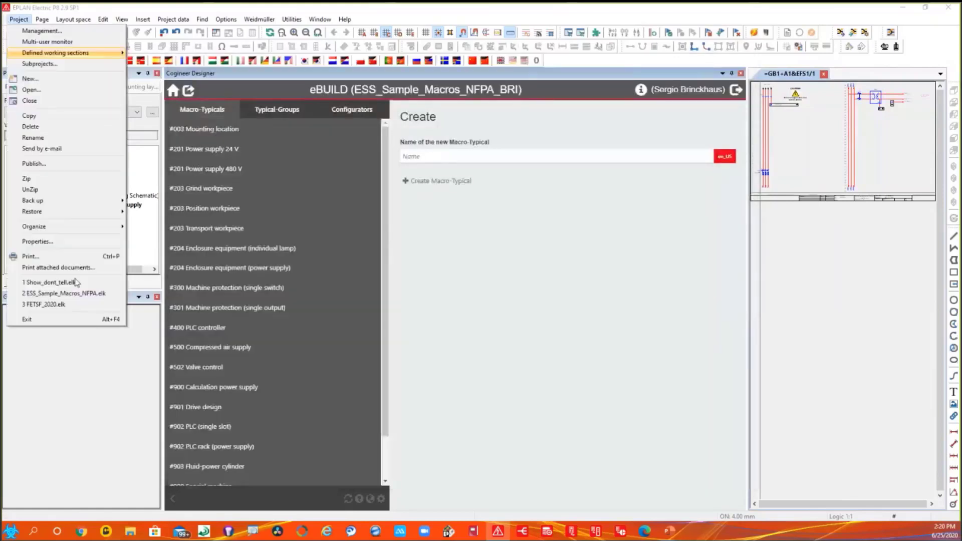
left_click(75, 293)
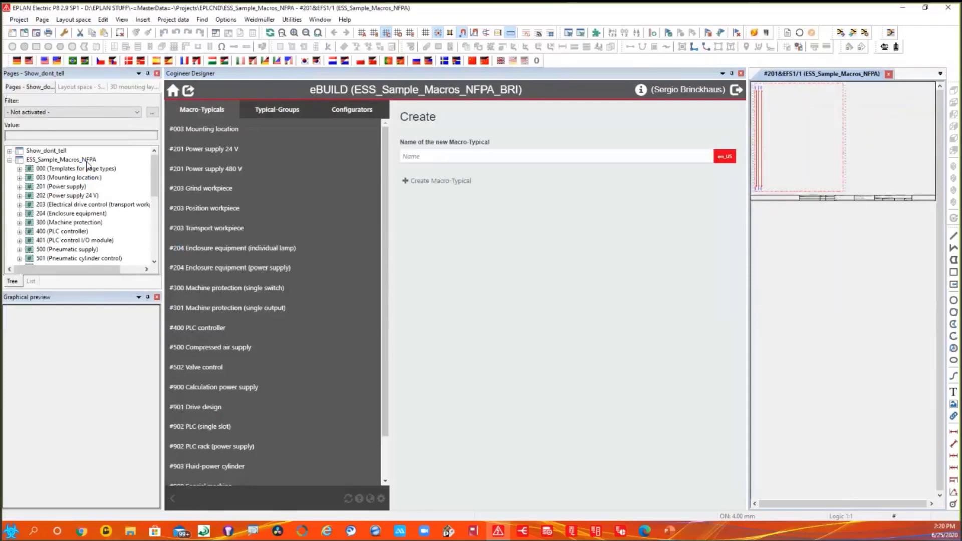
double_click(69, 196)
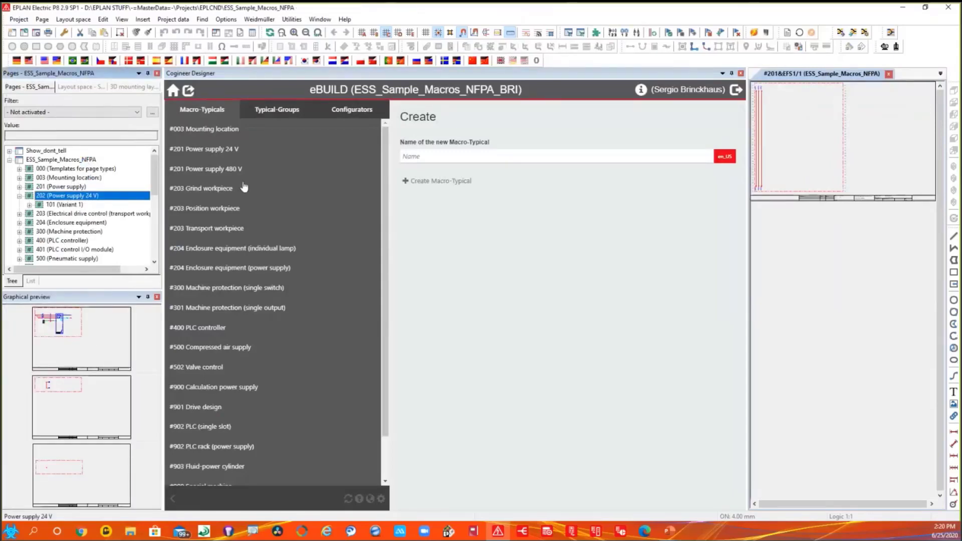
- Open the #201 Power supply 480 V macro-typical and examine its configuration variables and macro elements
left_click(225, 327)
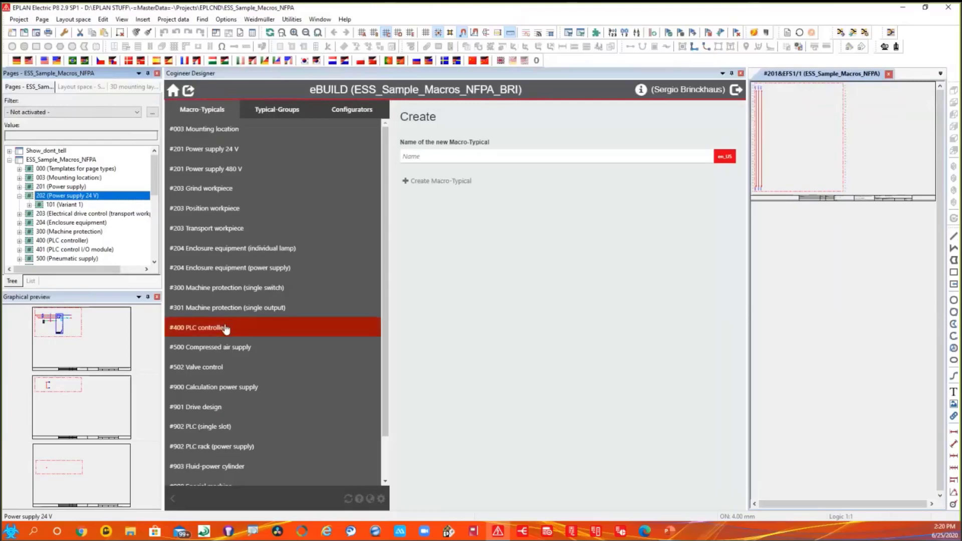
left_click(224, 172)
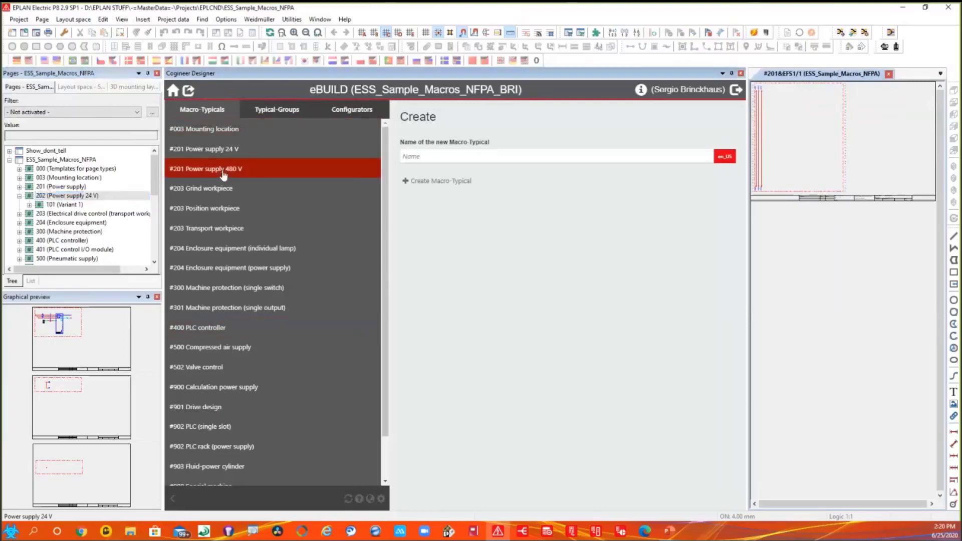
left_click(224, 171)
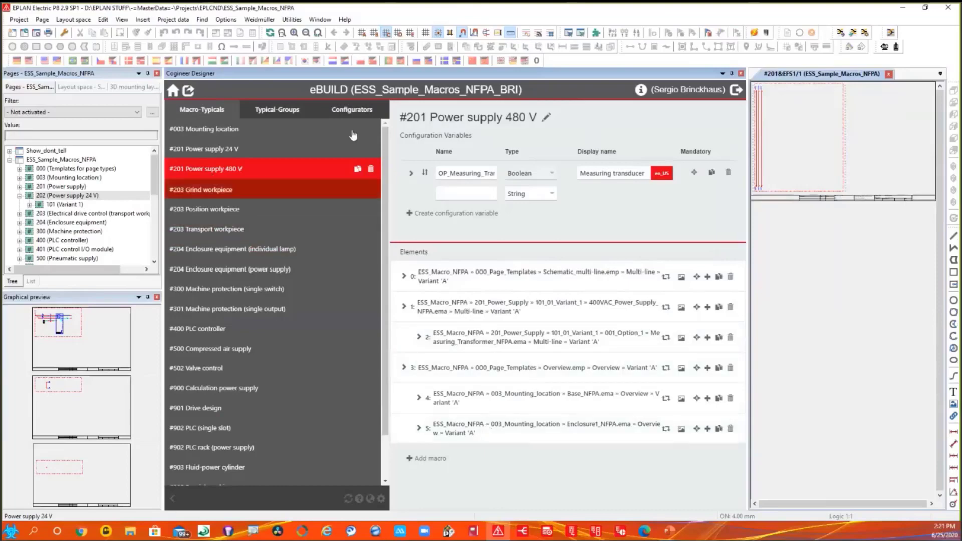
- Open the typical-group #203 Position workpiece #1 (feed) and examine the configuration of its Position workpiece and Special machine elements
left_click(285, 110)
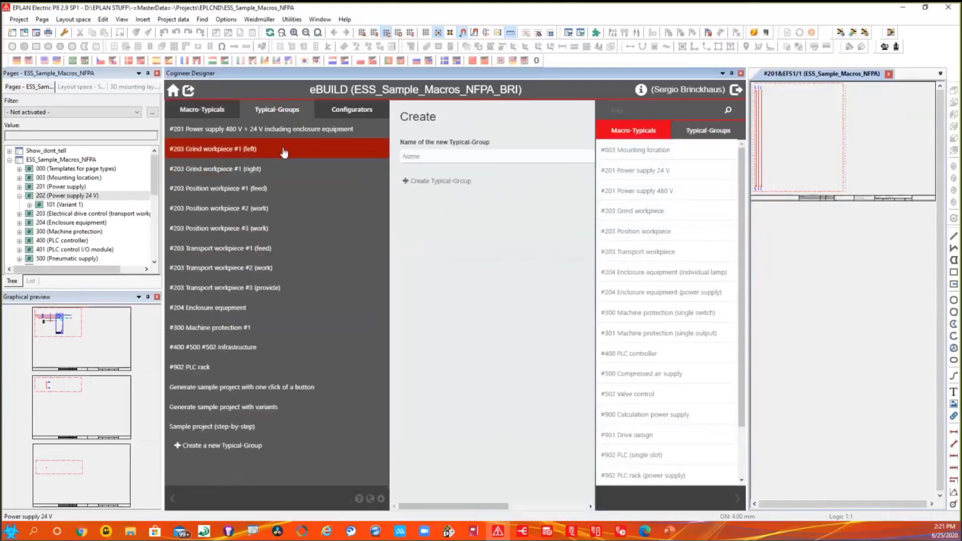
left_click(234, 193)
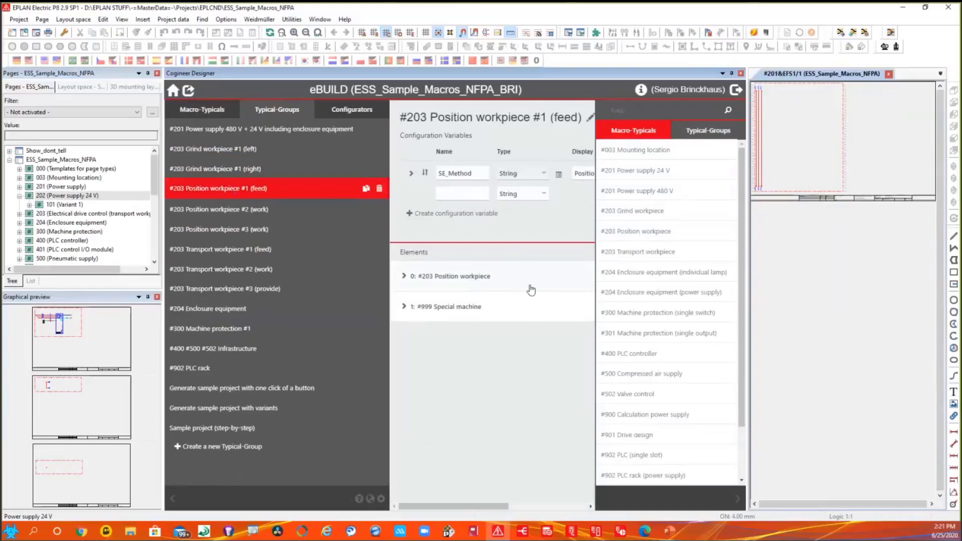
left_click(403, 276)
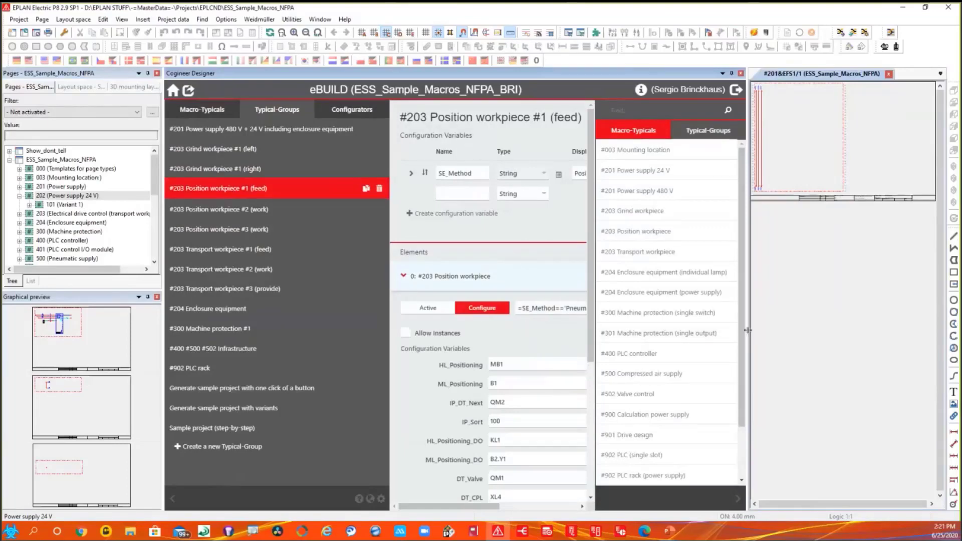
left_click_drag(748, 330, 856, 329)
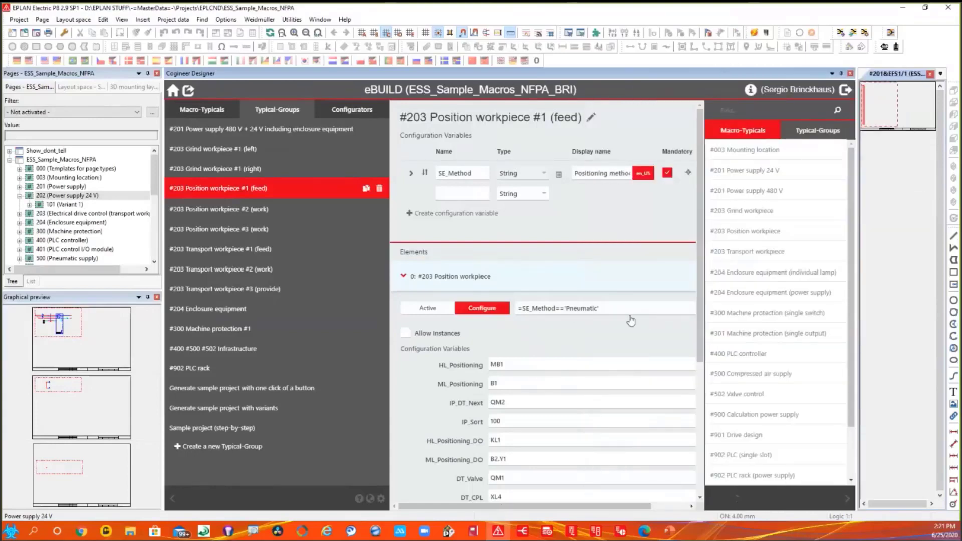
left_click(404, 277)
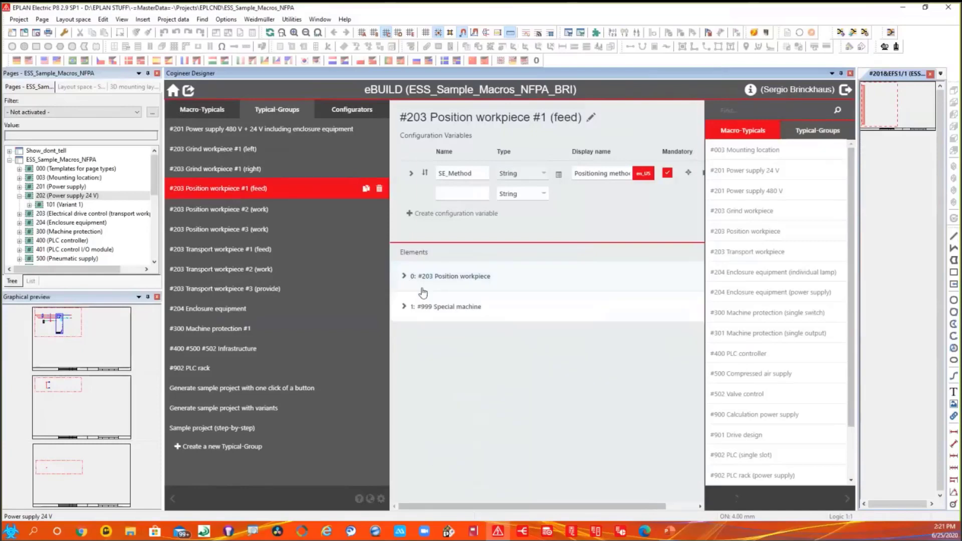
left_click(404, 306)
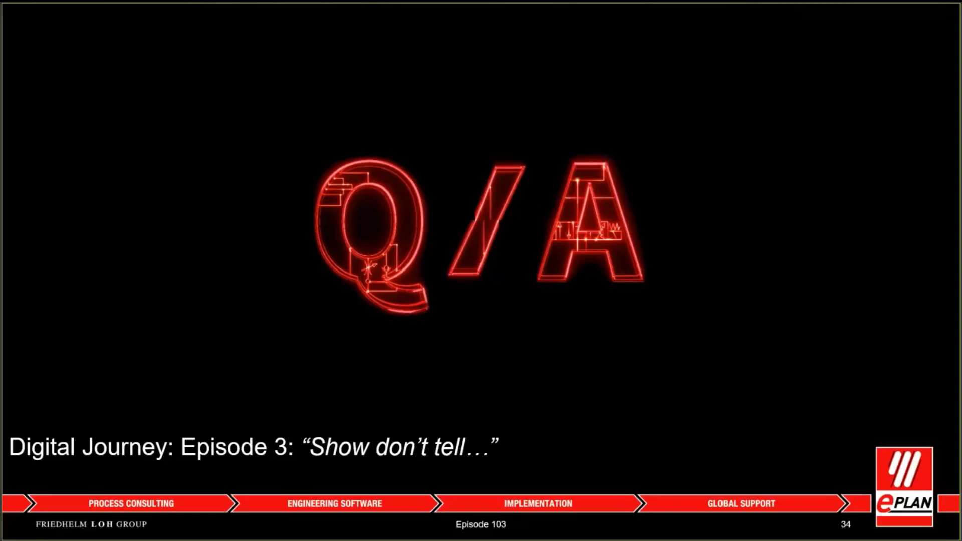
- Switch from the slide show back to EPLAN Electric P8 and close Cogineer Designer
key("super+Tab")
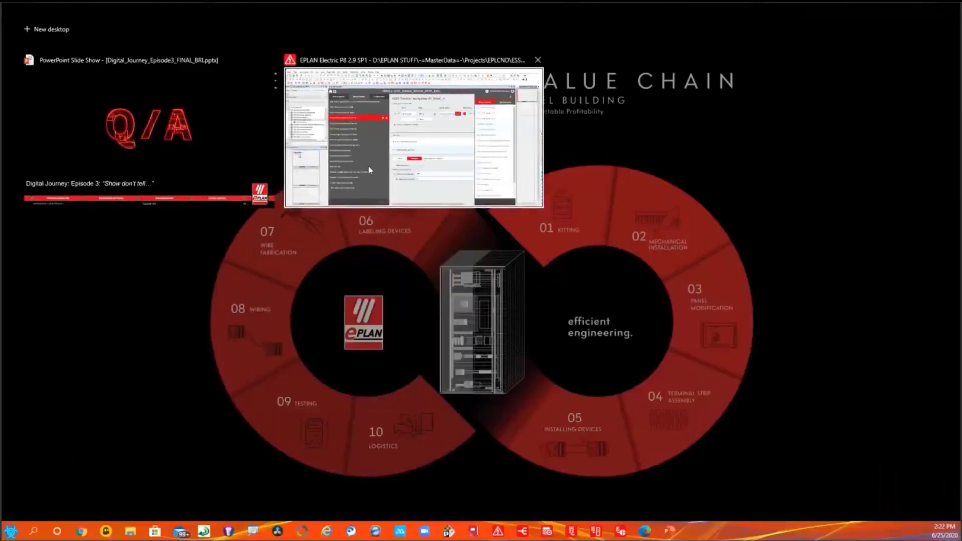
left_click(368, 166)
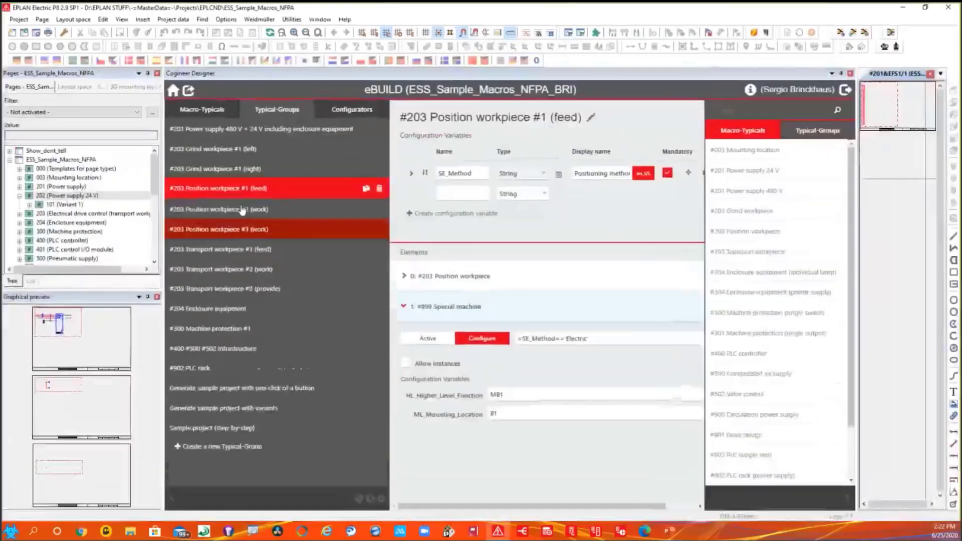
left_click(850, 73)
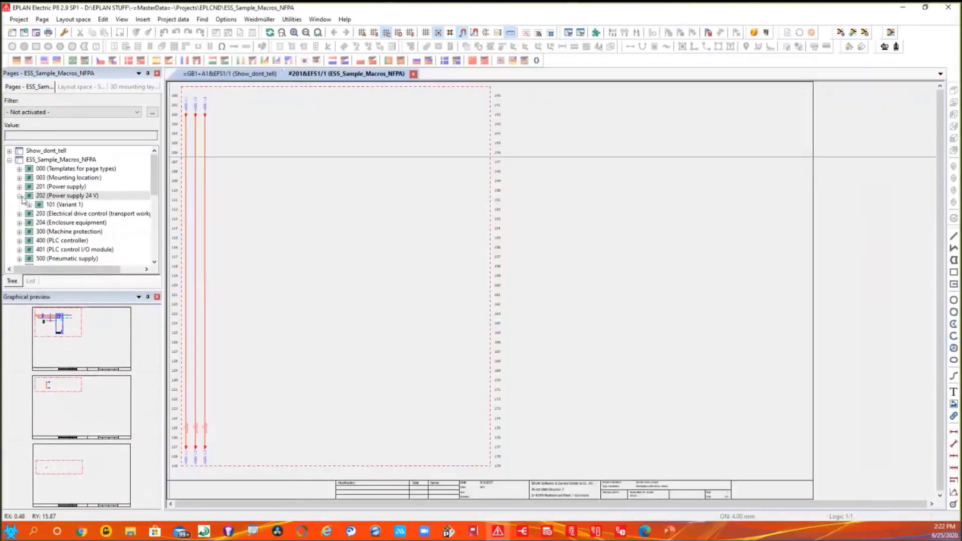
- Open the project properties of ESS_Sample_Macros_NFPA and look for the Type of project property
left_click(19, 195)
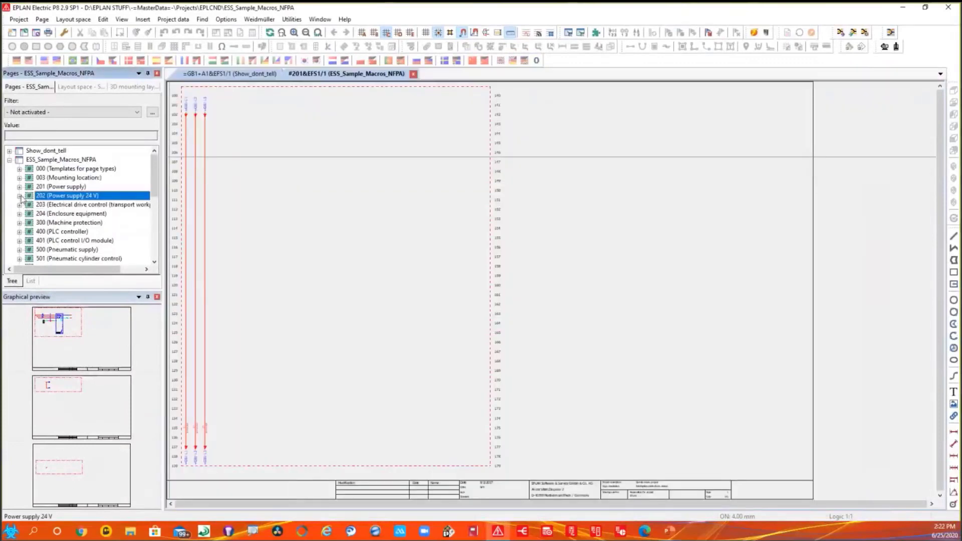
left_click(71, 159)
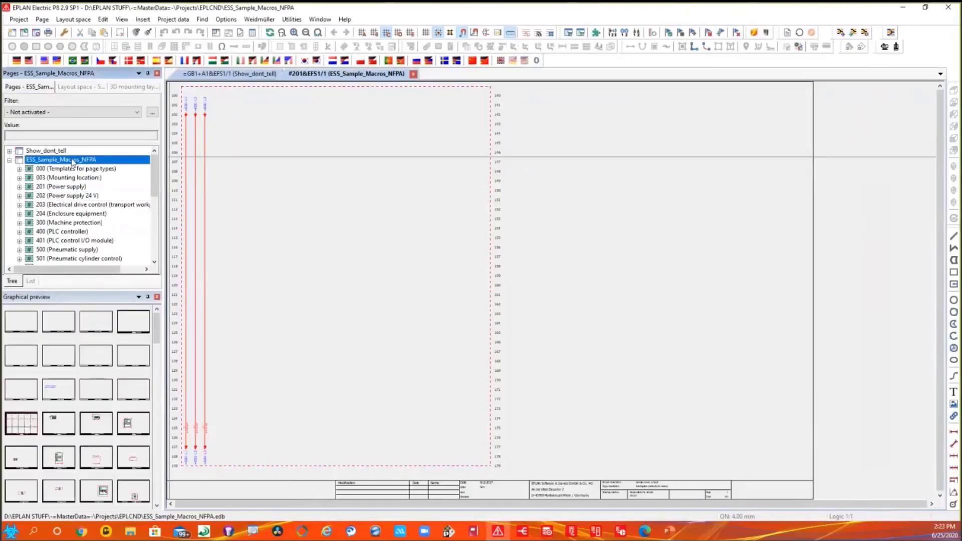
right_click(73, 162)
left_click(26, 19)
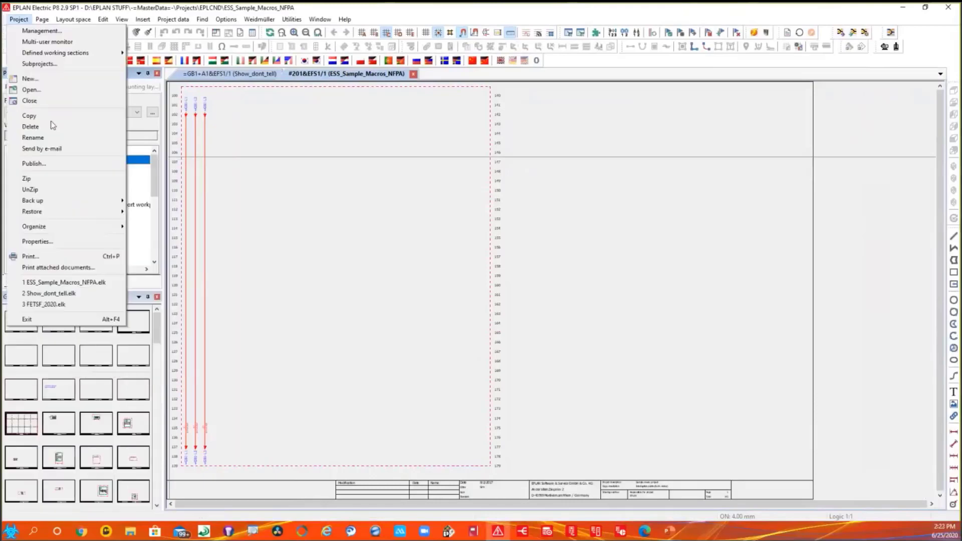
left_click(50, 242)
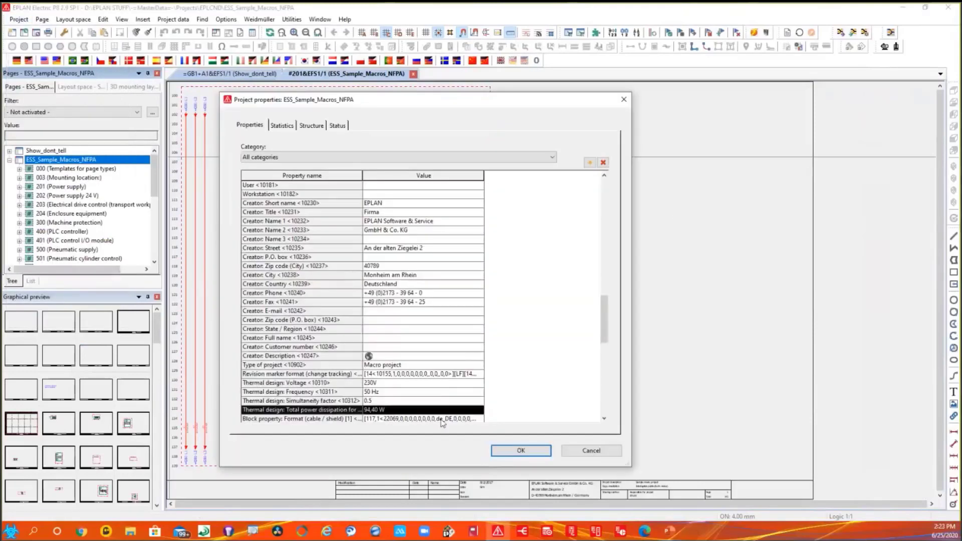
scroll(476, 271, "down", 8)
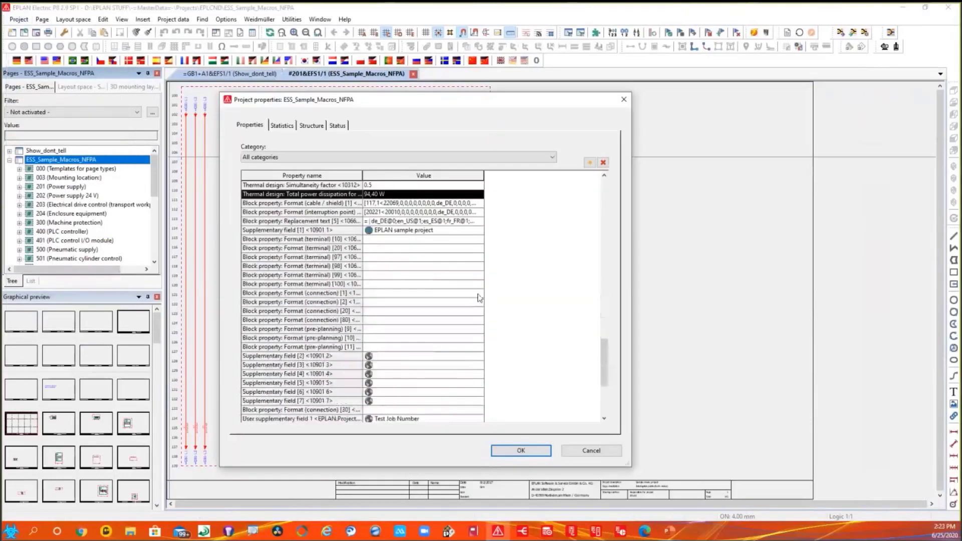
scroll(478, 299, "down", 5)
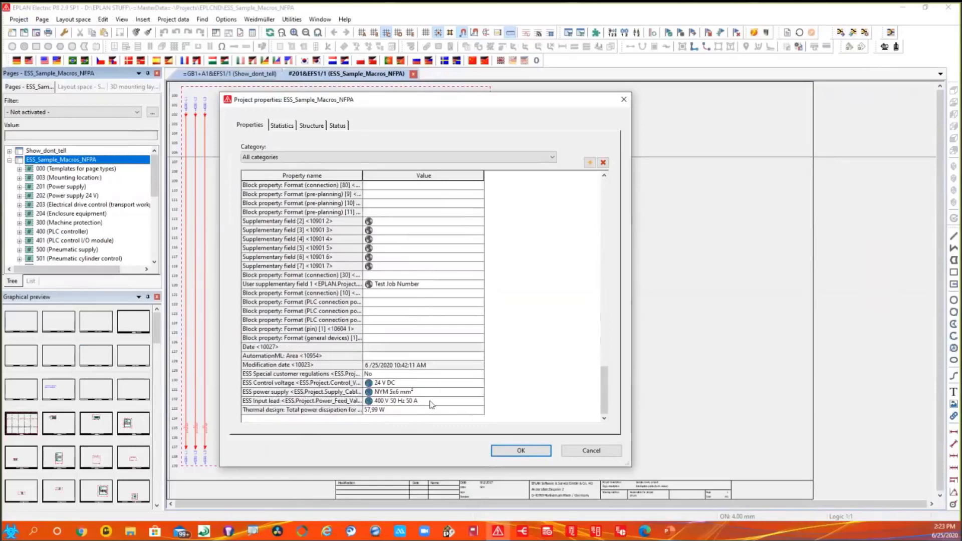
scroll(379, 257, "up", 10)
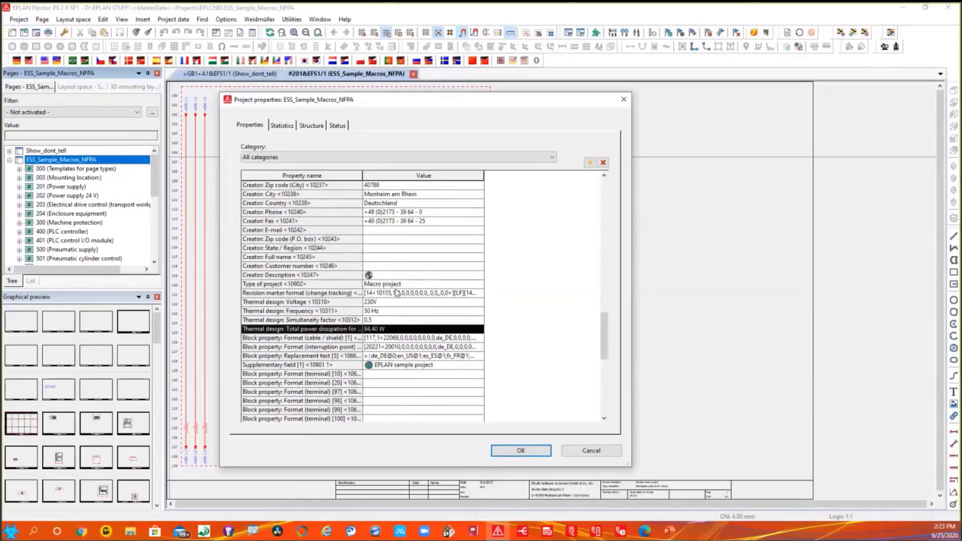
- Examine the available options for Type of project, keep Macro project, and close the properties without saving
left_click(298, 285)
left_click(414, 285)
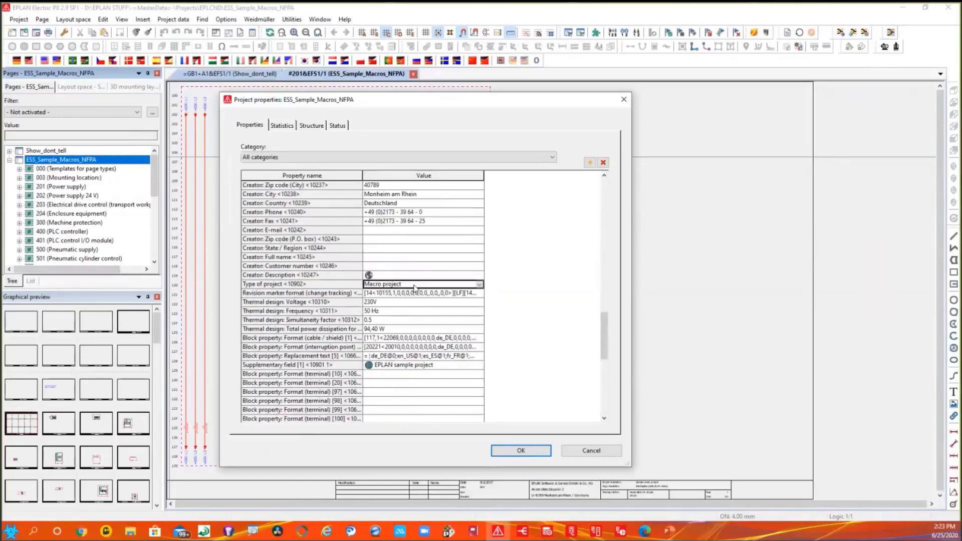
left_click(480, 286)
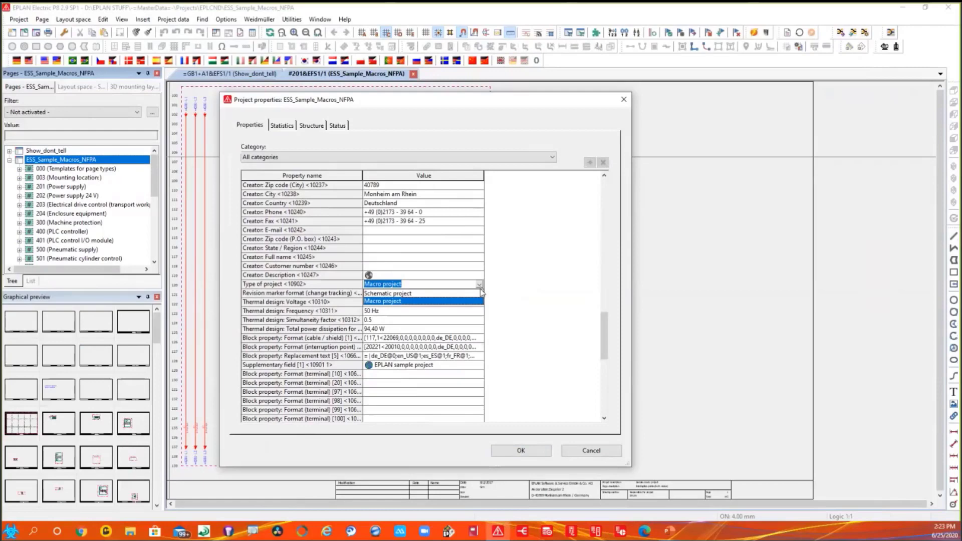
left_click(417, 302)
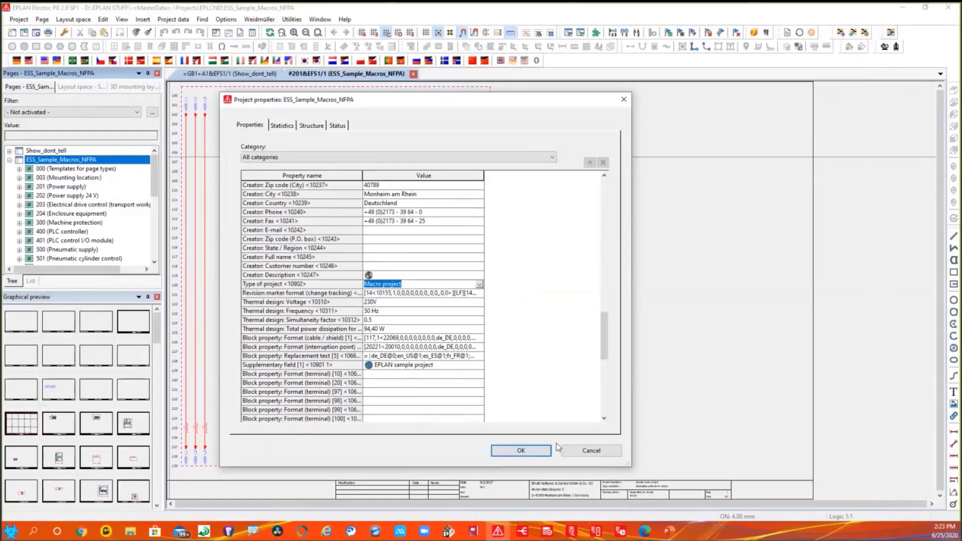
left_click(599, 452)
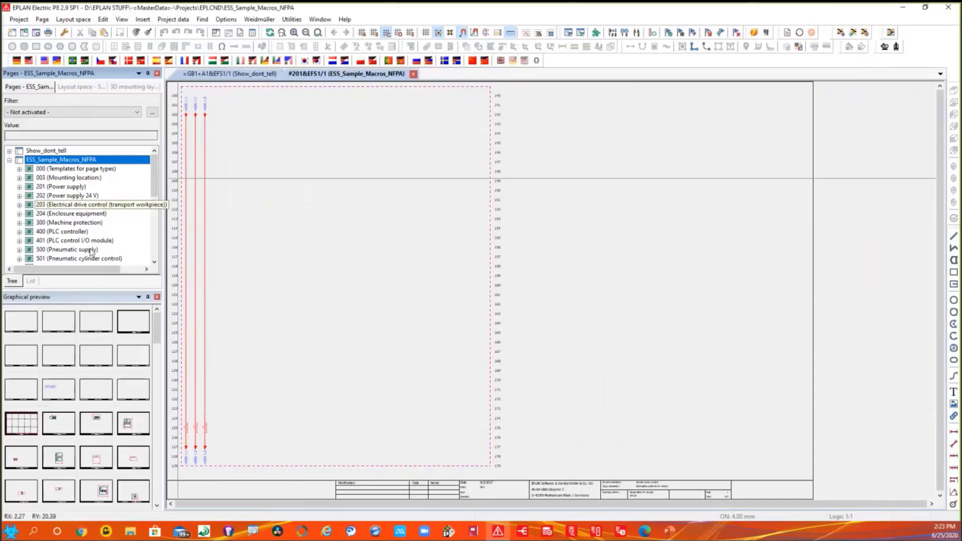
- Open the macro navigator and expand the defining and referencing macros of ESS_Sample_Macros_NFPA down to the ESS_Macro_NFPA defining folders
left_click(173, 19)
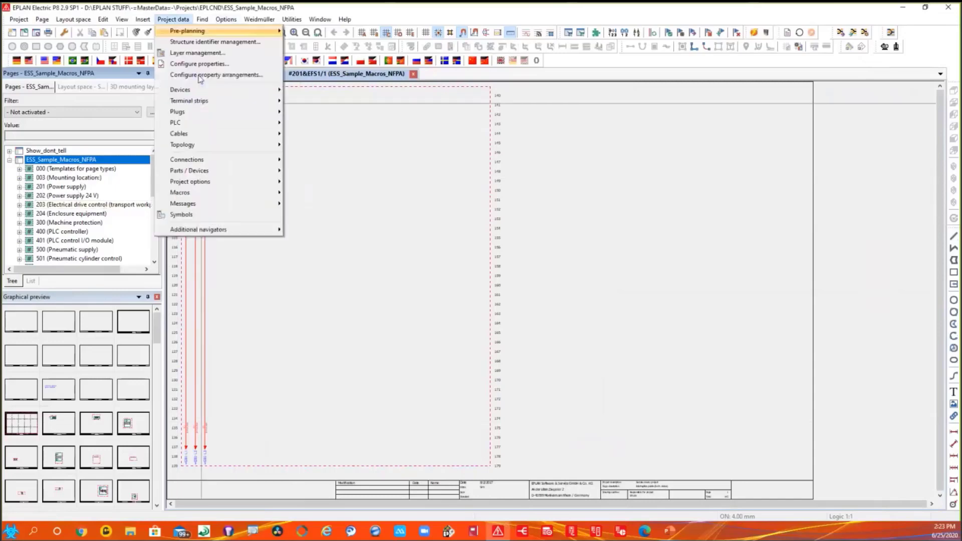
mouse_move(225, 193)
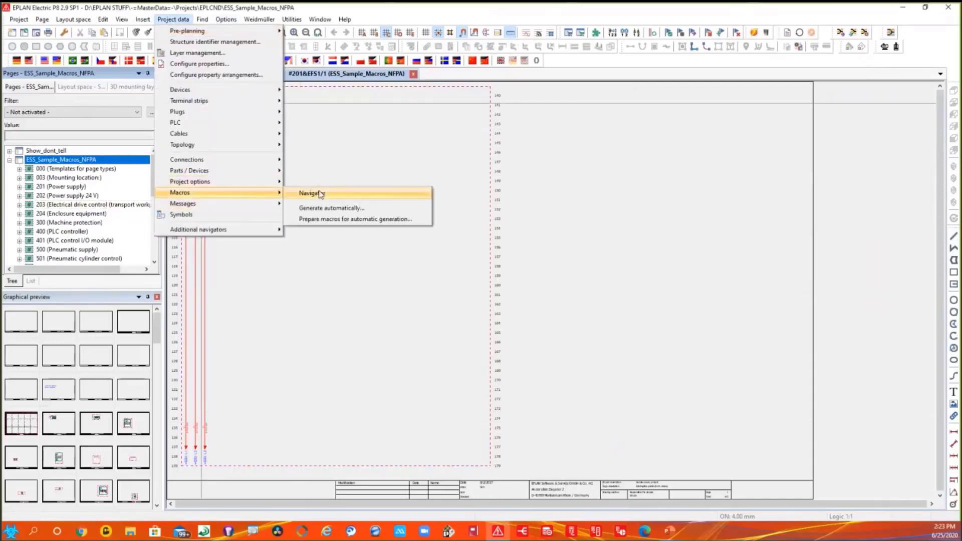
left_click(321, 194)
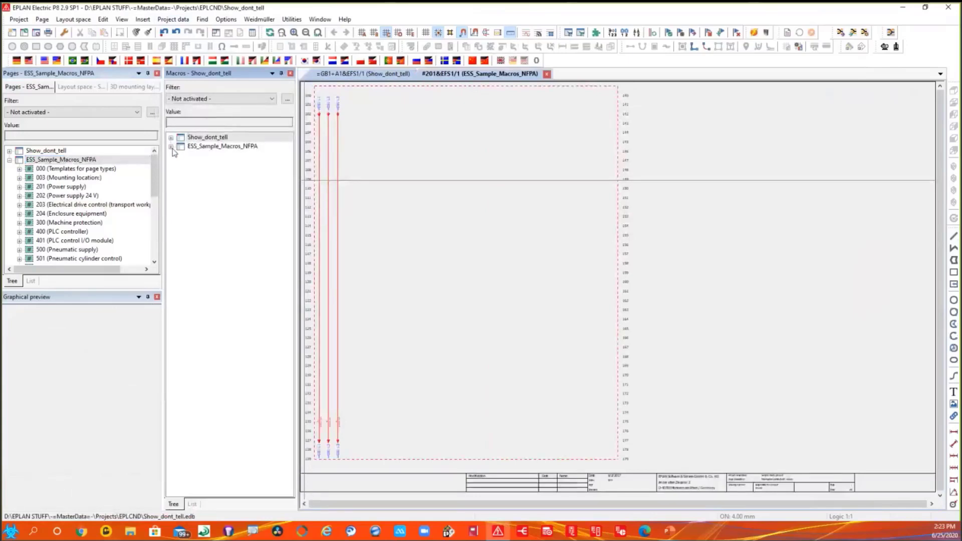
left_click(170, 146)
left_click(181, 165)
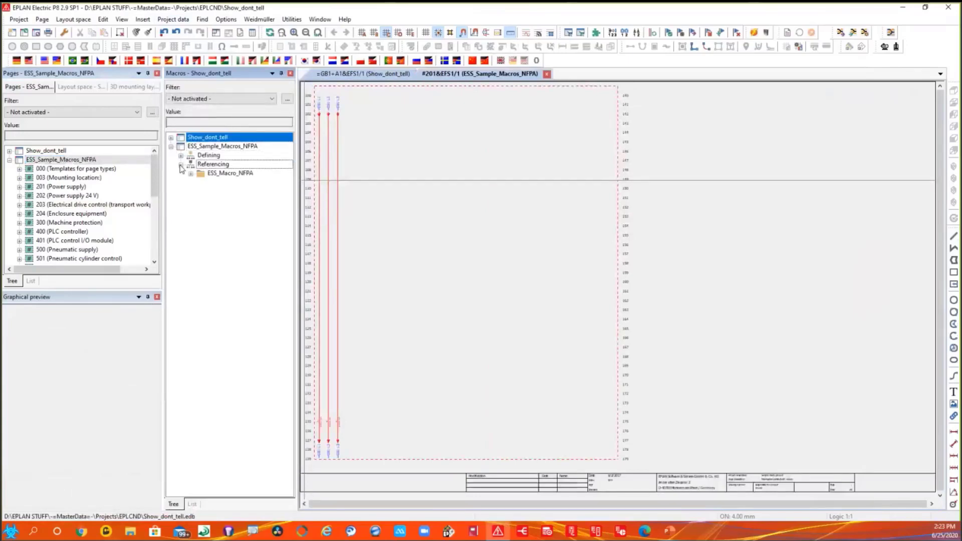
left_click(181, 155)
left_click(191, 164)
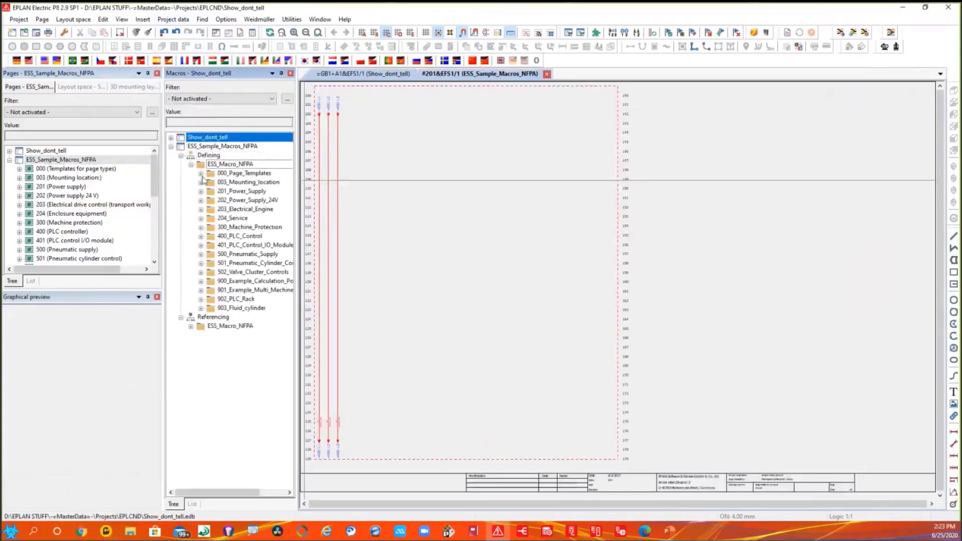
- Preview the Overview representation, Variant A, of the Base_NFPA macro in the 003_Mounting_location folder
left_click(201, 183)
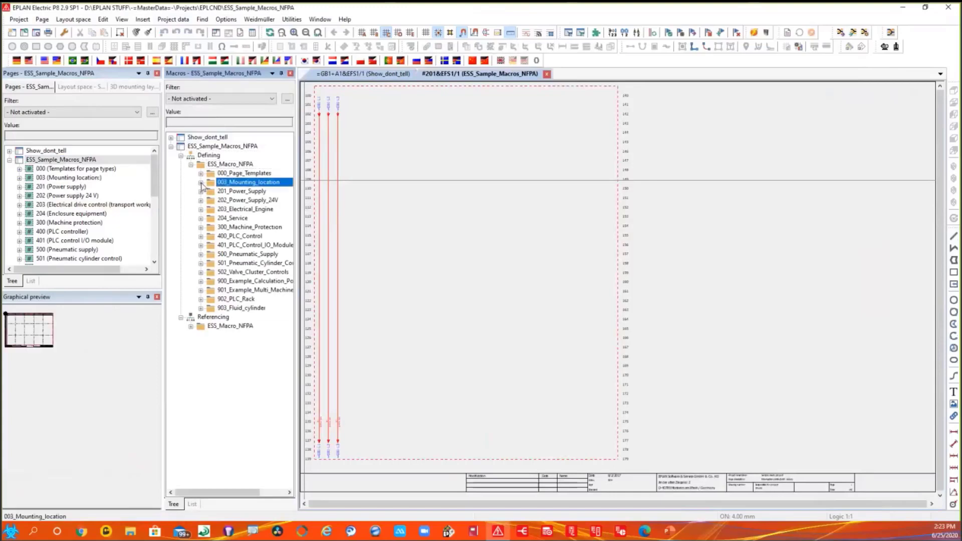
left_click(201, 183)
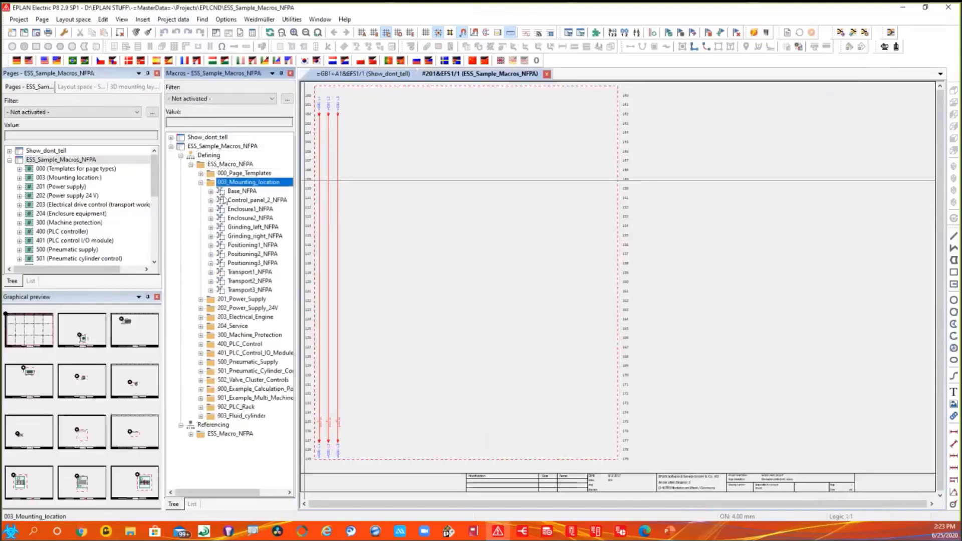
left_click(211, 192)
left_click(221, 200)
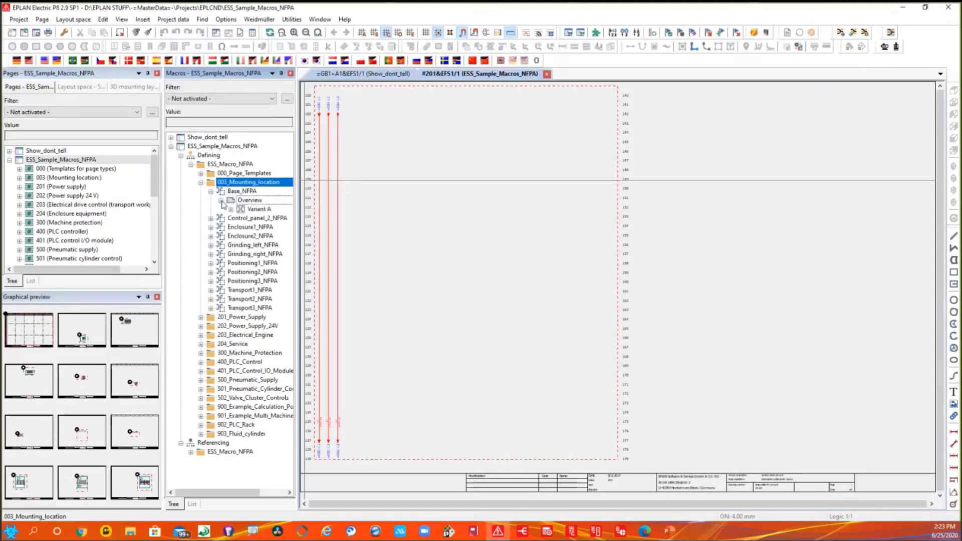
left_click(231, 210)
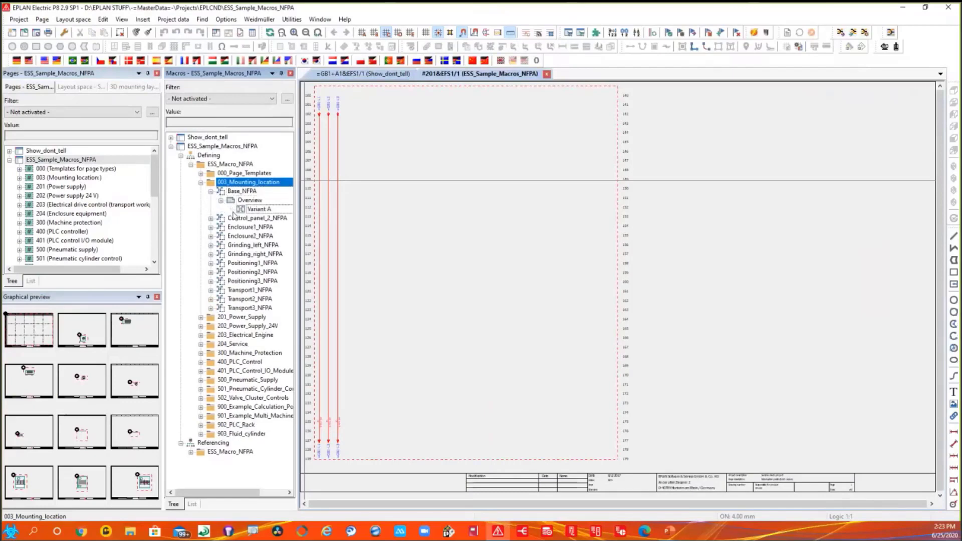
left_click(260, 211)
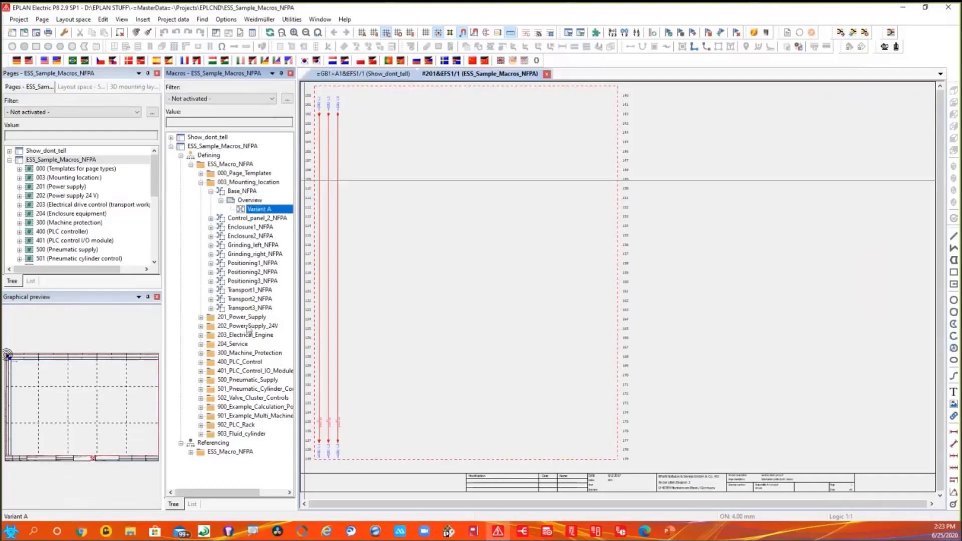
- Expand the interruption point (both ends) macro in 201_Power_Supply to multi-line Variant A and preview its IP_sort_code placeholder
left_click(201, 318)
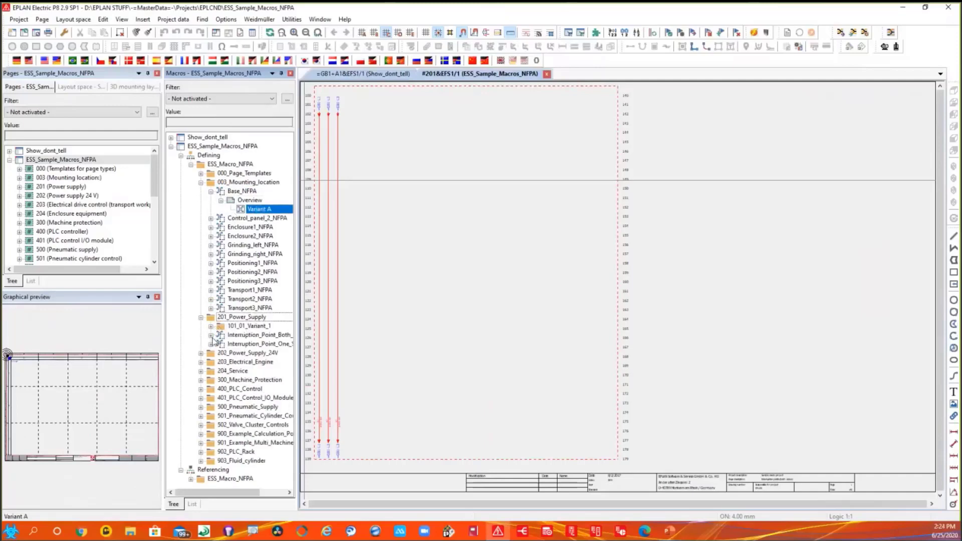
left_click(212, 335)
left_click(221, 345)
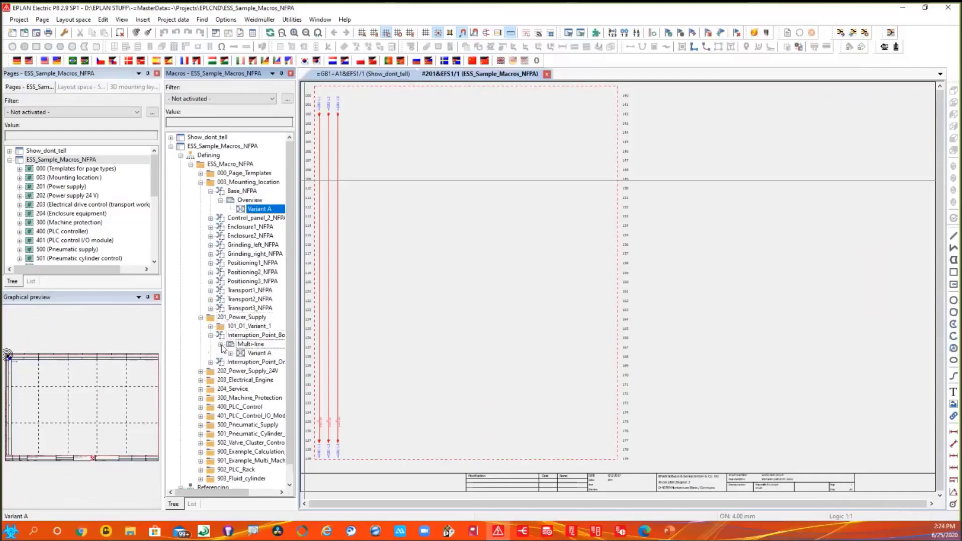
left_click(231, 353)
left_click(262, 363)
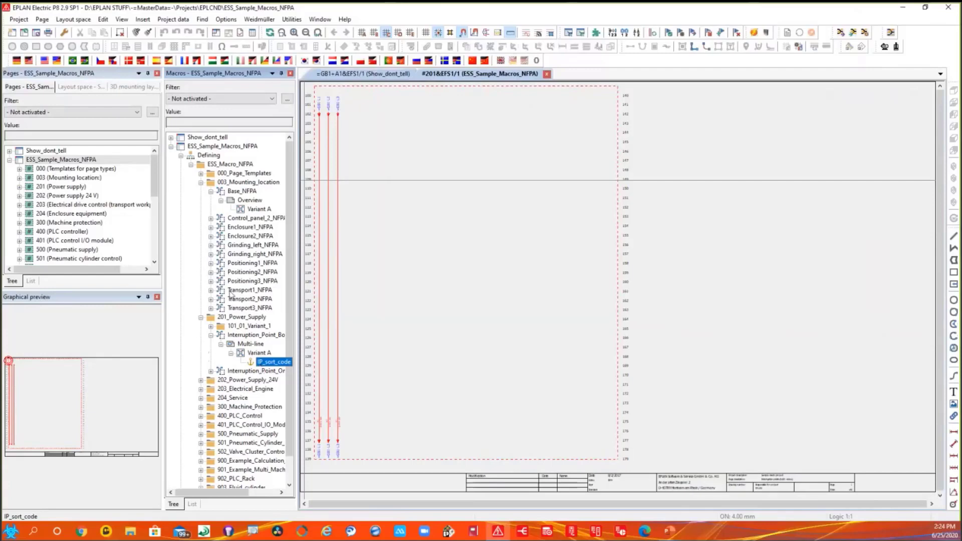
- Open the properties of the macro box on the Interruption points (both sides) page of 201 (Power supply)
double_click(68, 188)
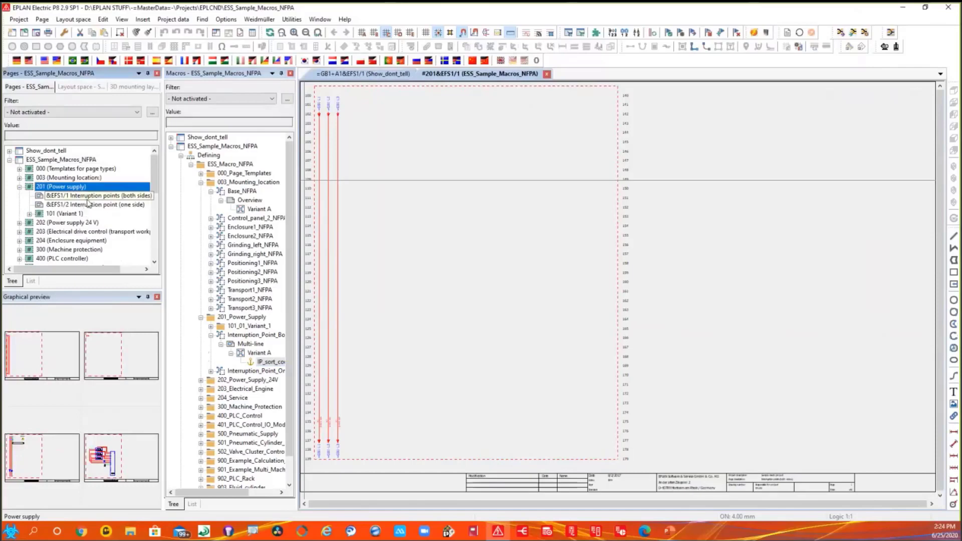
left_click(52, 349)
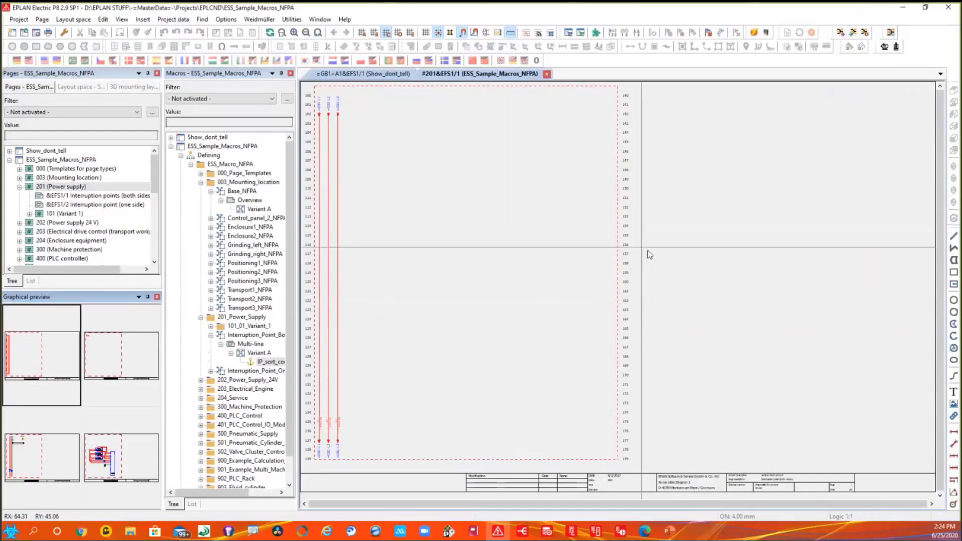
scroll(649, 255, "down", 2)
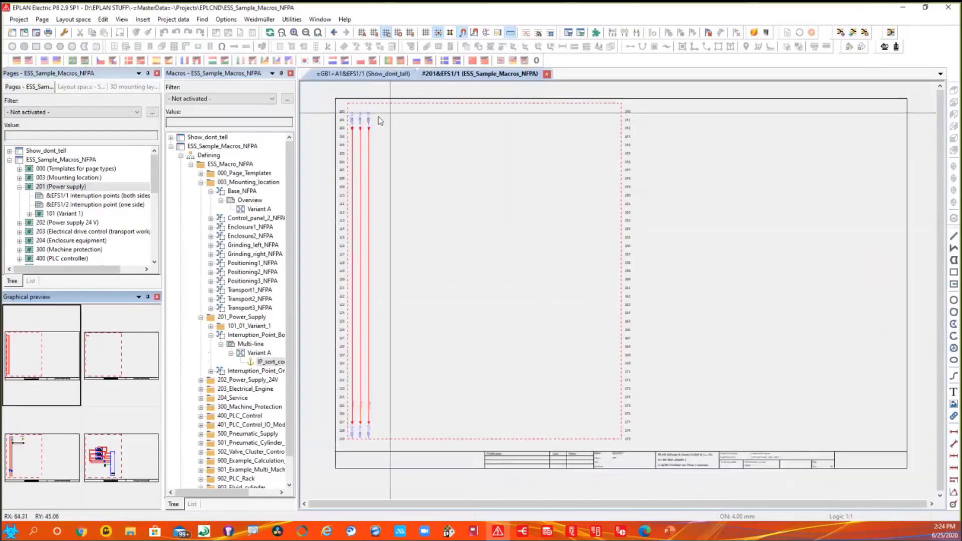
left_click(412, 108)
double_click(412, 108)
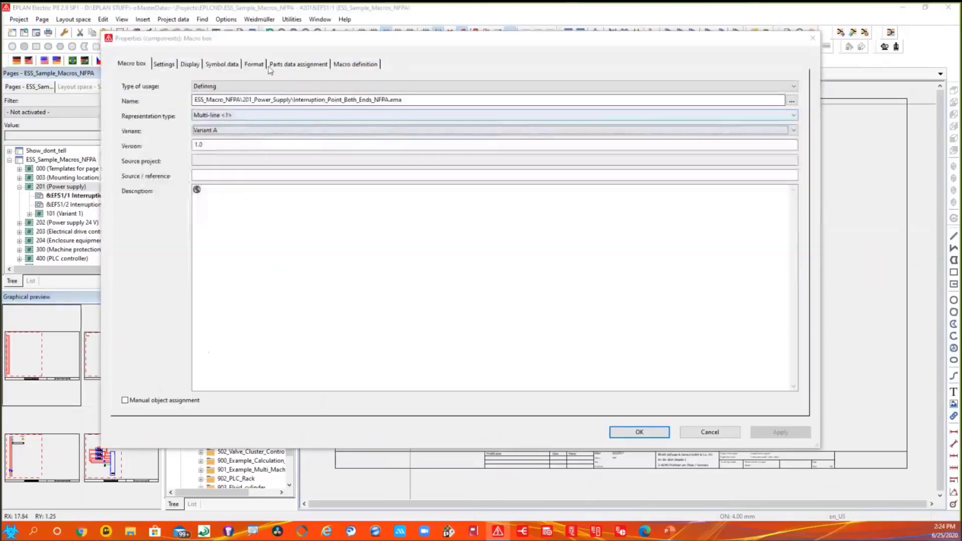
- Examine the macro box's available variants and representation types, and close the properties without saving
left_click(229, 131)
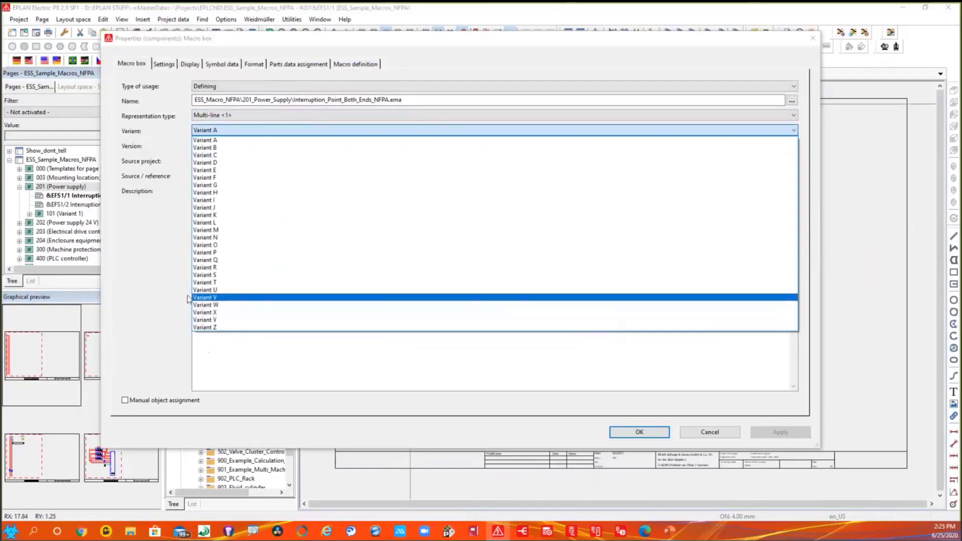
left_click(168, 243)
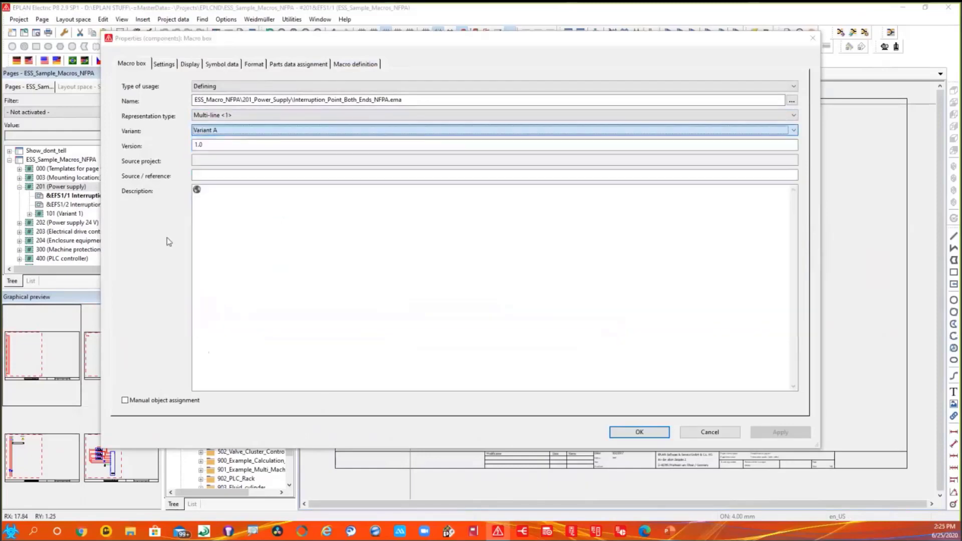
left_click(246, 116)
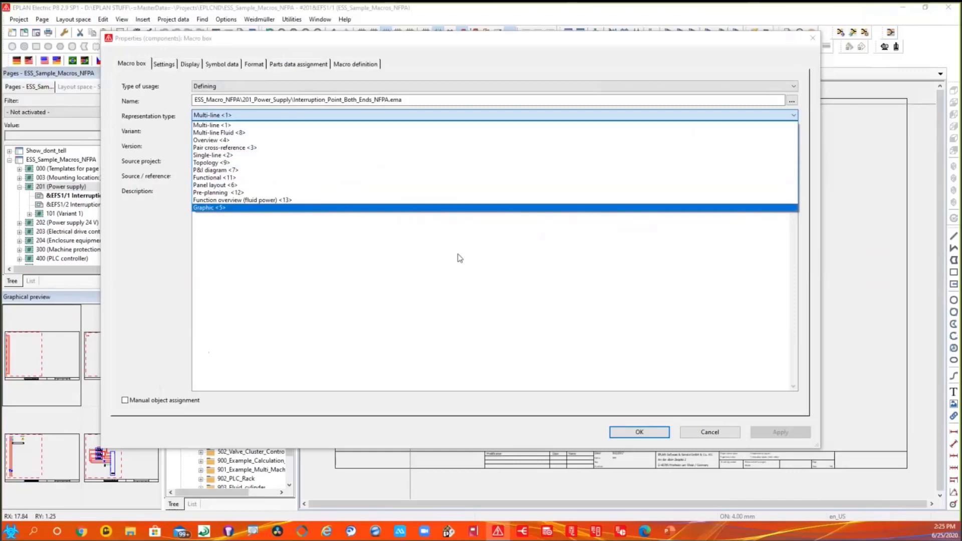
left_click(695, 438)
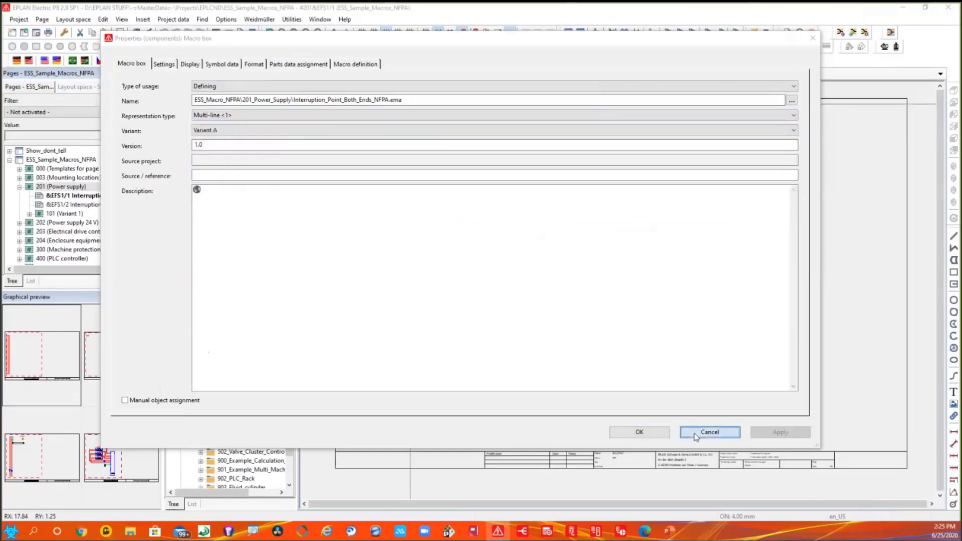
left_click(695, 437)
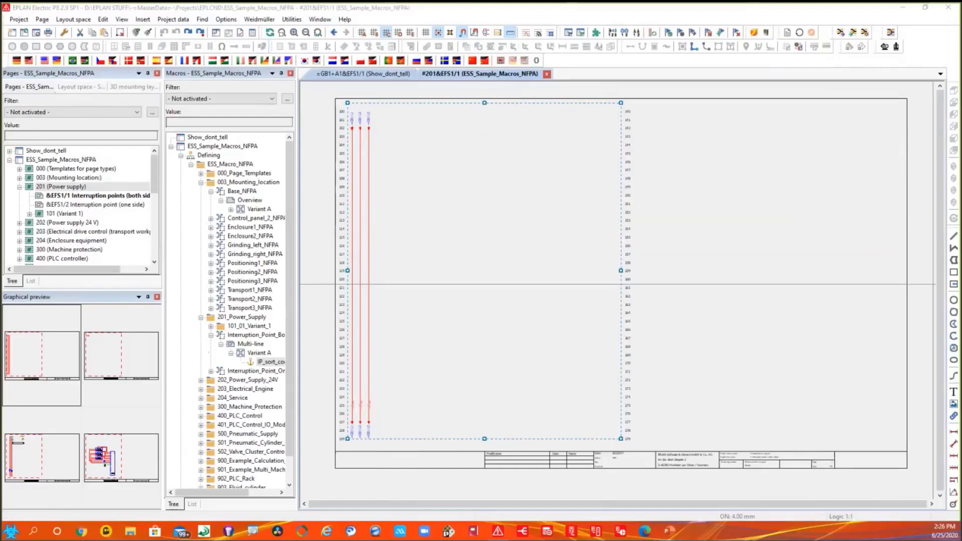
- Close the macro navigator and open the ESS_Sample_Macros_NFPA_BRI library in Cogineer Designer through EPLAN ePULSE
left_click(290, 73)
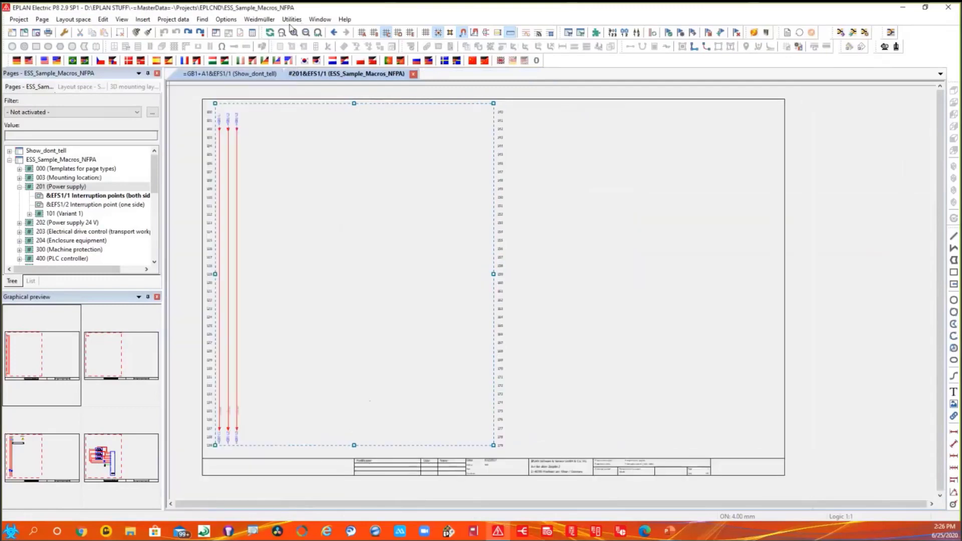
left_click(292, 19)
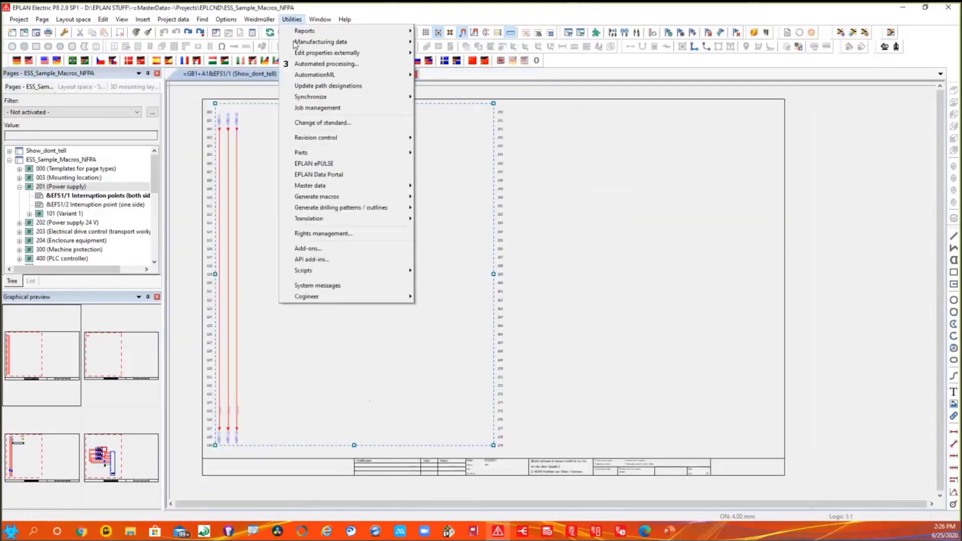
left_click(329, 167)
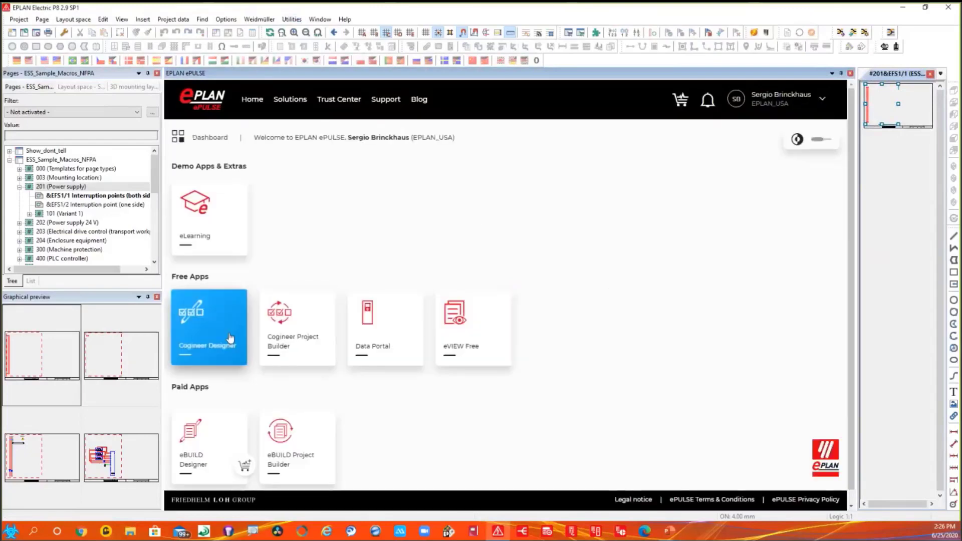
left_click(230, 338)
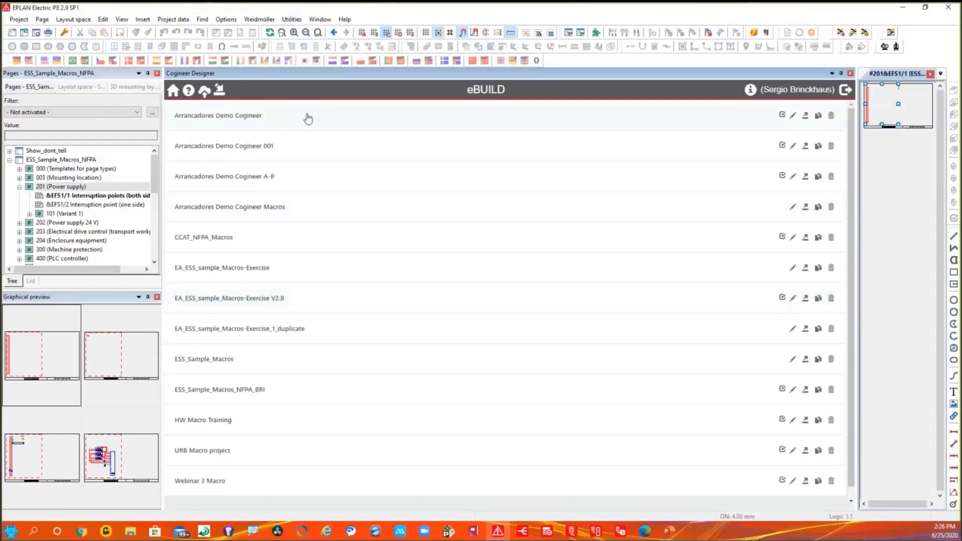
left_click(258, 391)
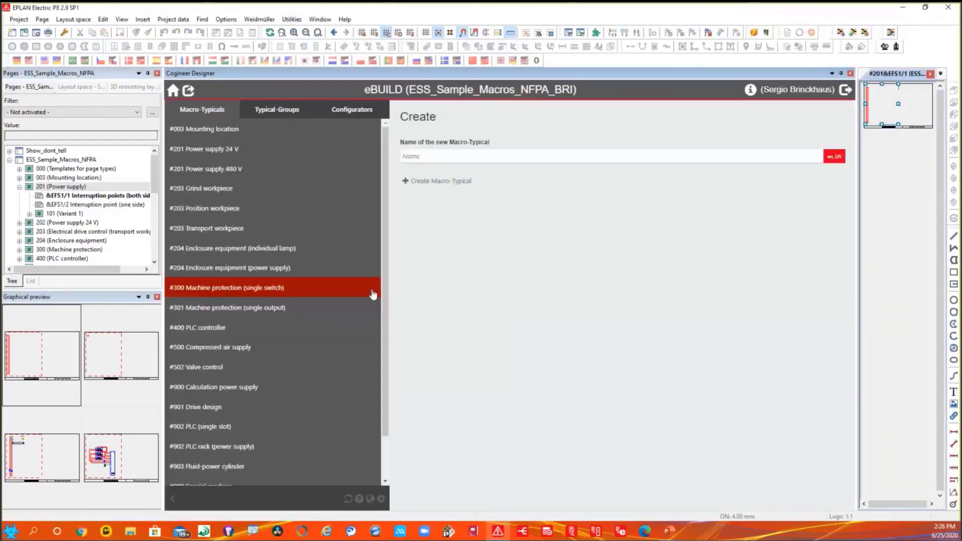
- Review typical-group #203 Position workpiece #1 (feed) and the page template configuration in macro-typical #204 Enclosure equipment (power supply)
left_click(281, 112)
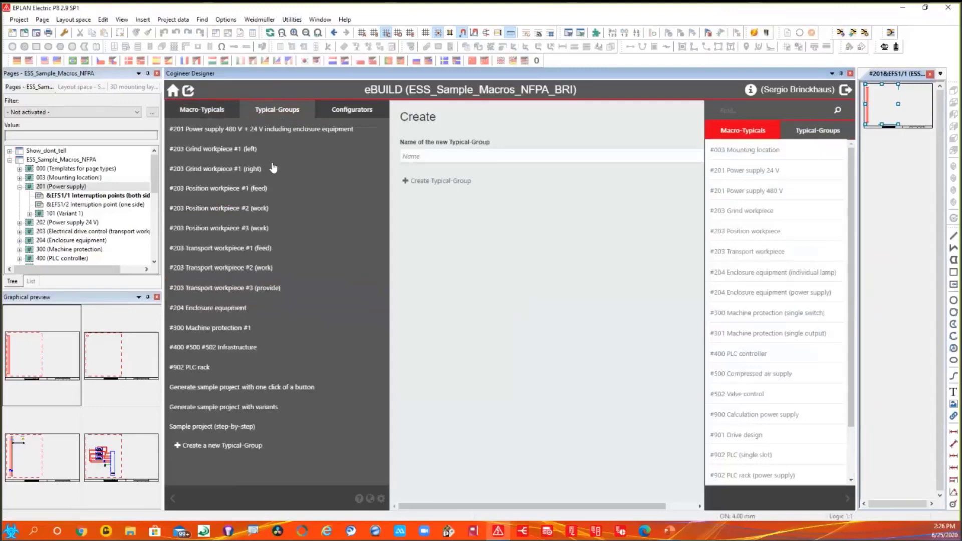
left_click(225, 191)
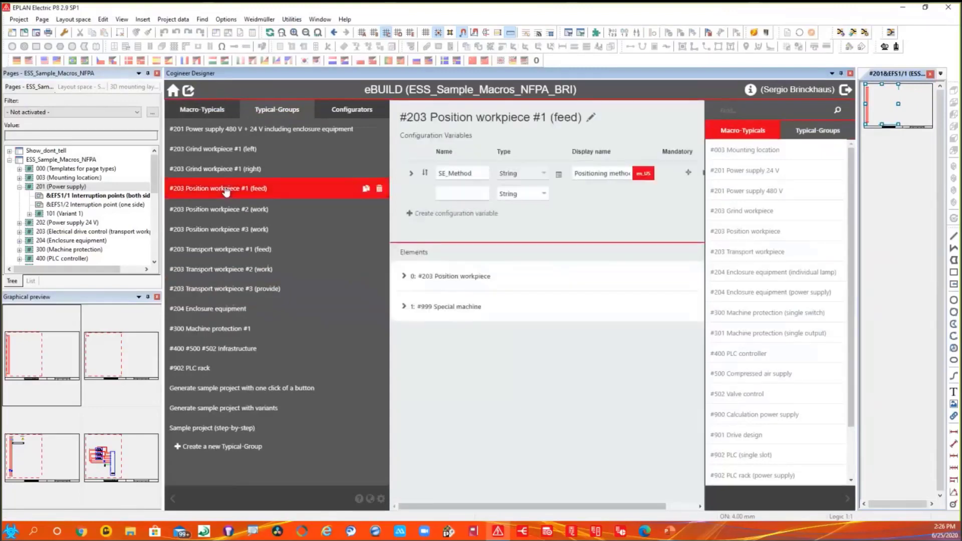
left_click(215, 113)
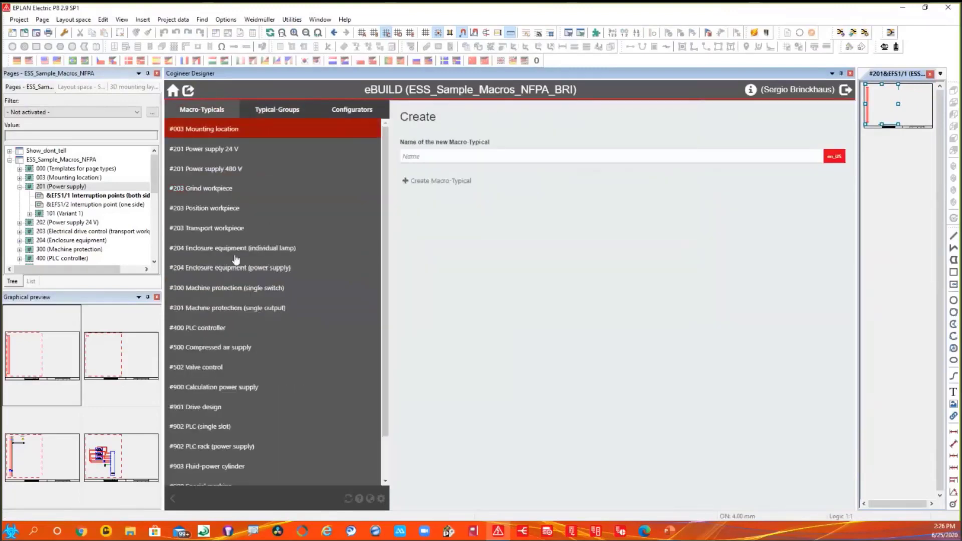
left_click(234, 270)
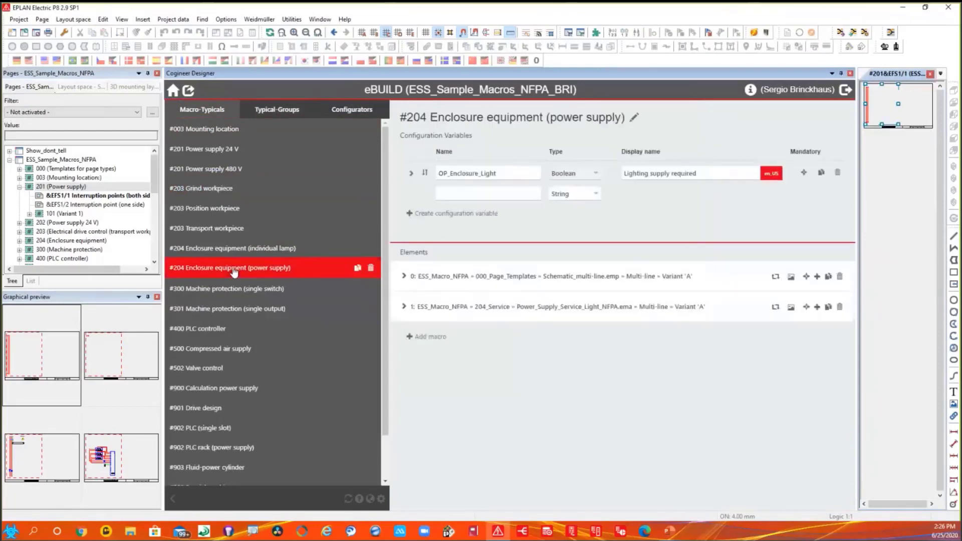
left_click(404, 277)
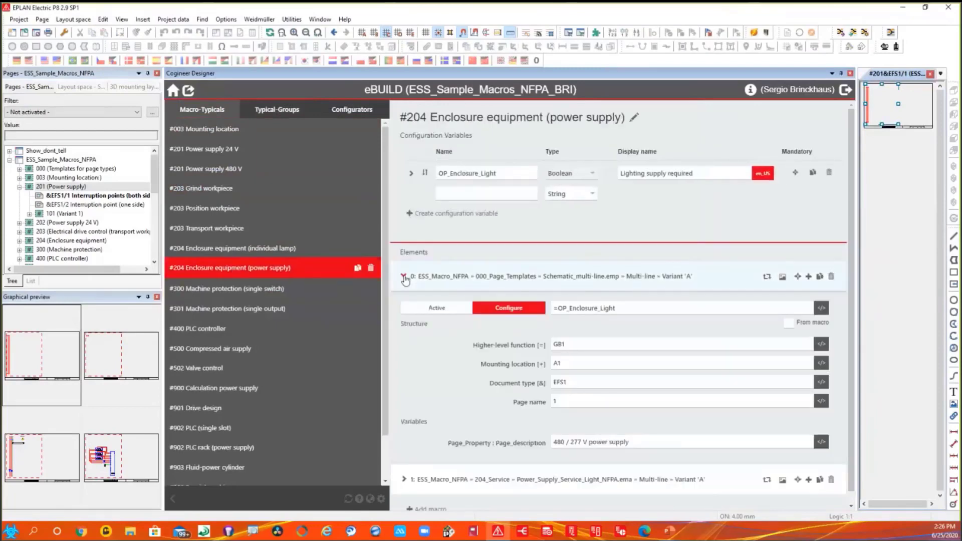
left_click(404, 276)
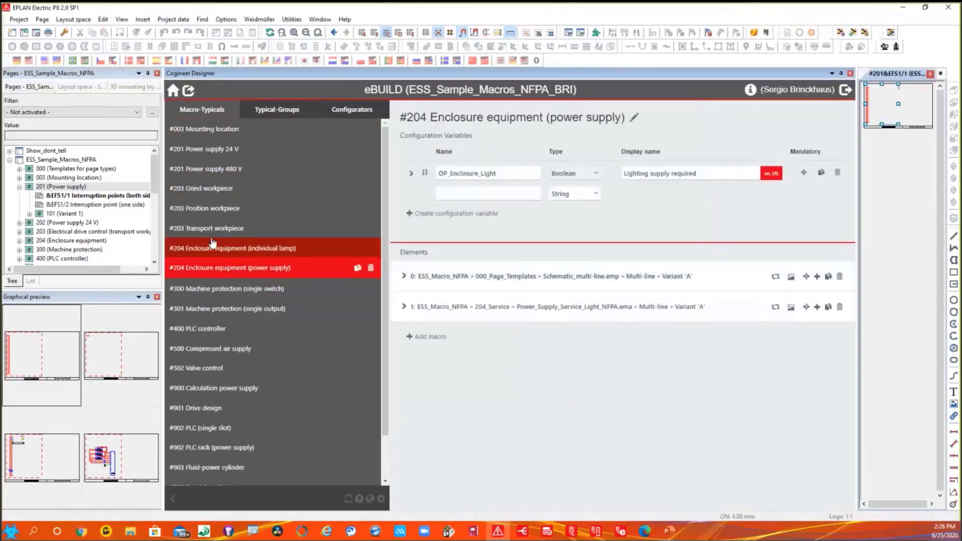
- Open macro-typical #201 Power supply 24 V and preview the macro of its element 2, 24VDC_Supply_NFPA.ema
left_click(230, 149)
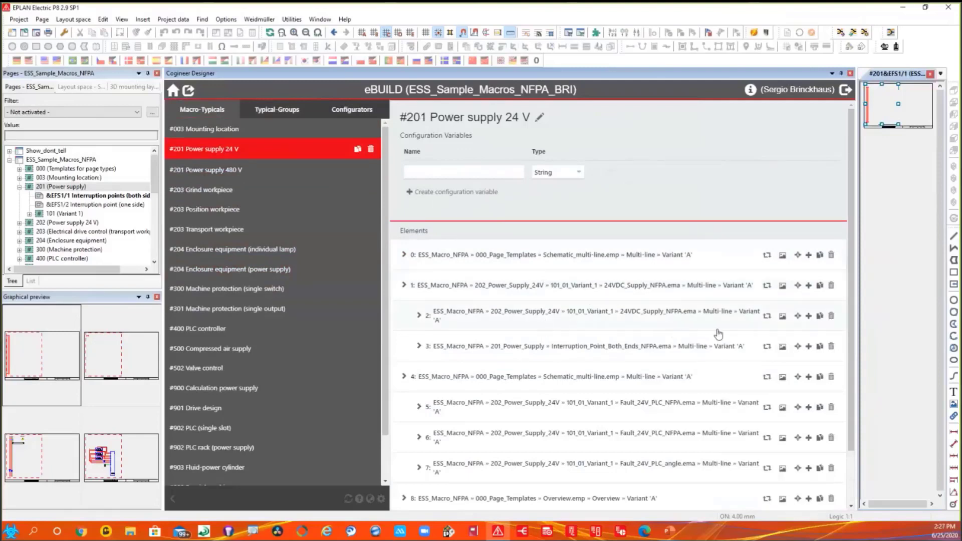
left_click(782, 318)
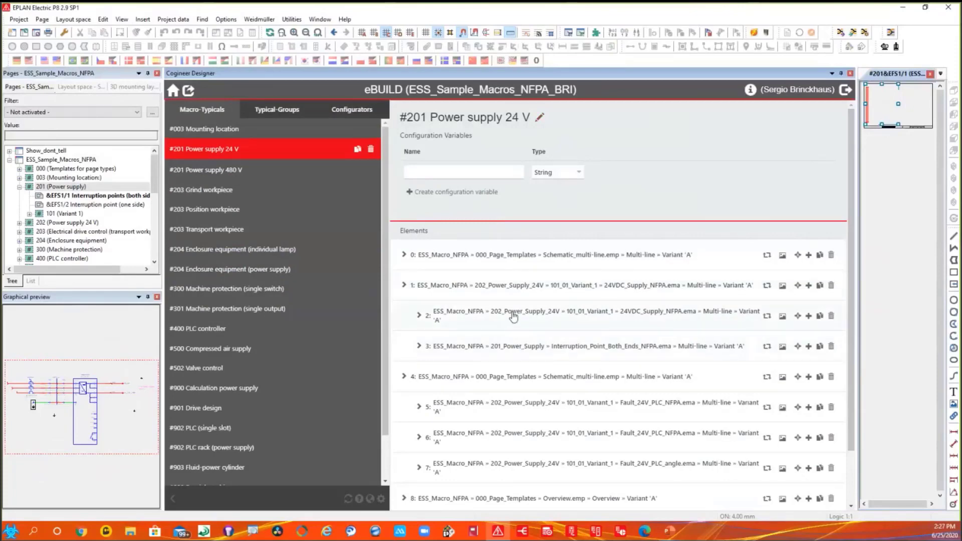
mouse_move(514, 315)
left_mouse_down()
mouse_move(515, 431)
mouse_move(514, 304)
left_mouse_up()
- Expand the Show_dont_tell project's pages, close Cogineer Designer, and switch to the slide show's eLearning and podcast links slide
left_click(9, 150)
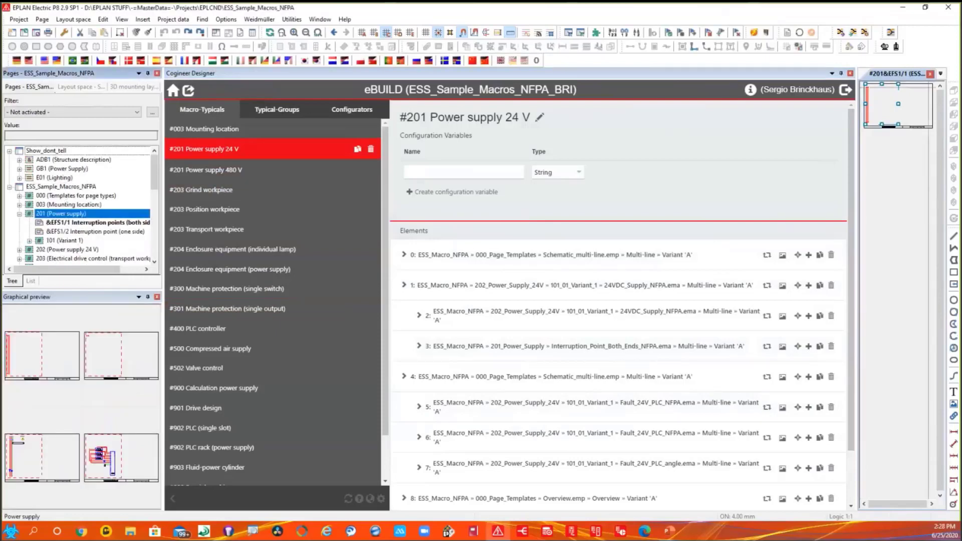
left_click(850, 73)
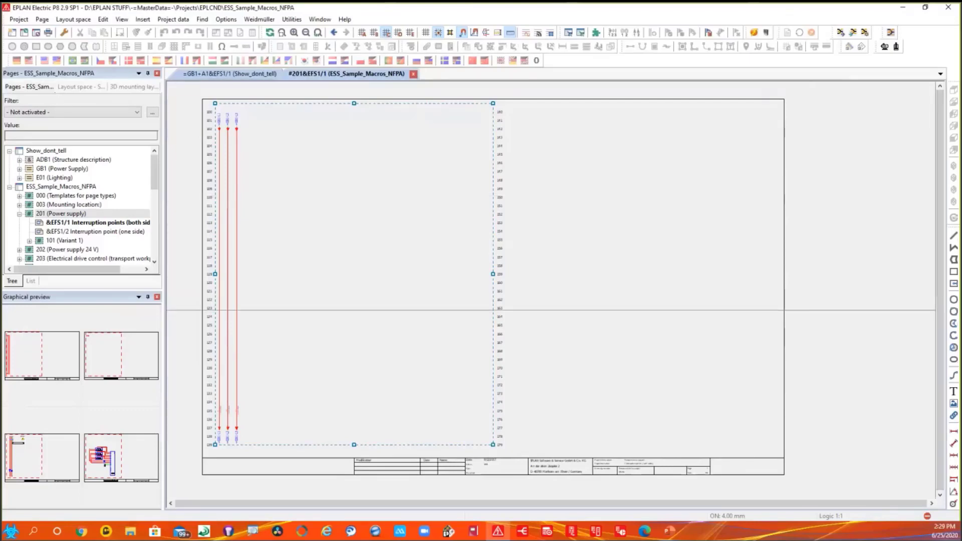
key("alt+Tab")
left_click(840, 327)
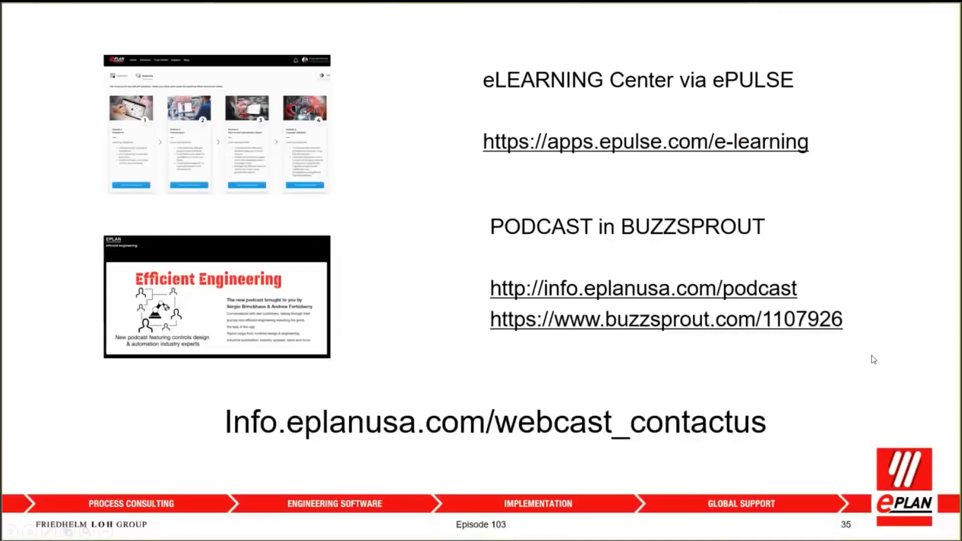